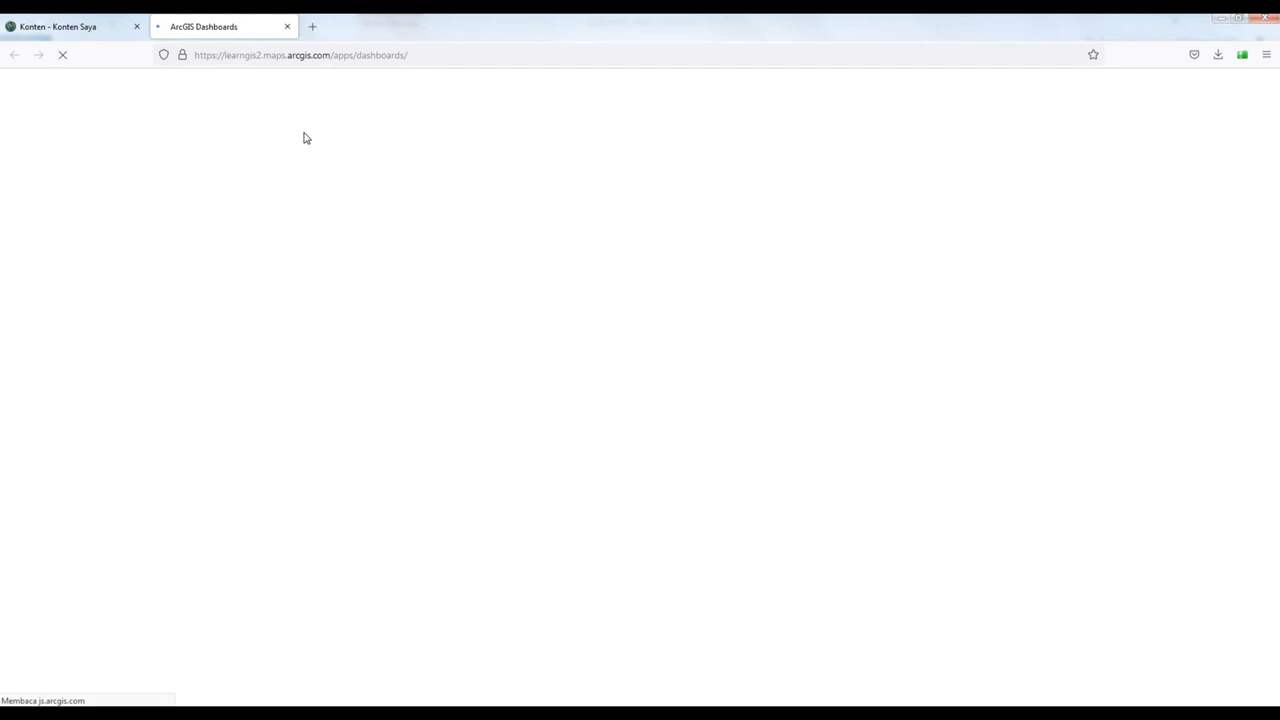
Search the web for "dashboard gallery arcgis" in a new browser tab and open the Dashboards Gallery | ArcGIS result.
click(304, 133)
click(311, 28)
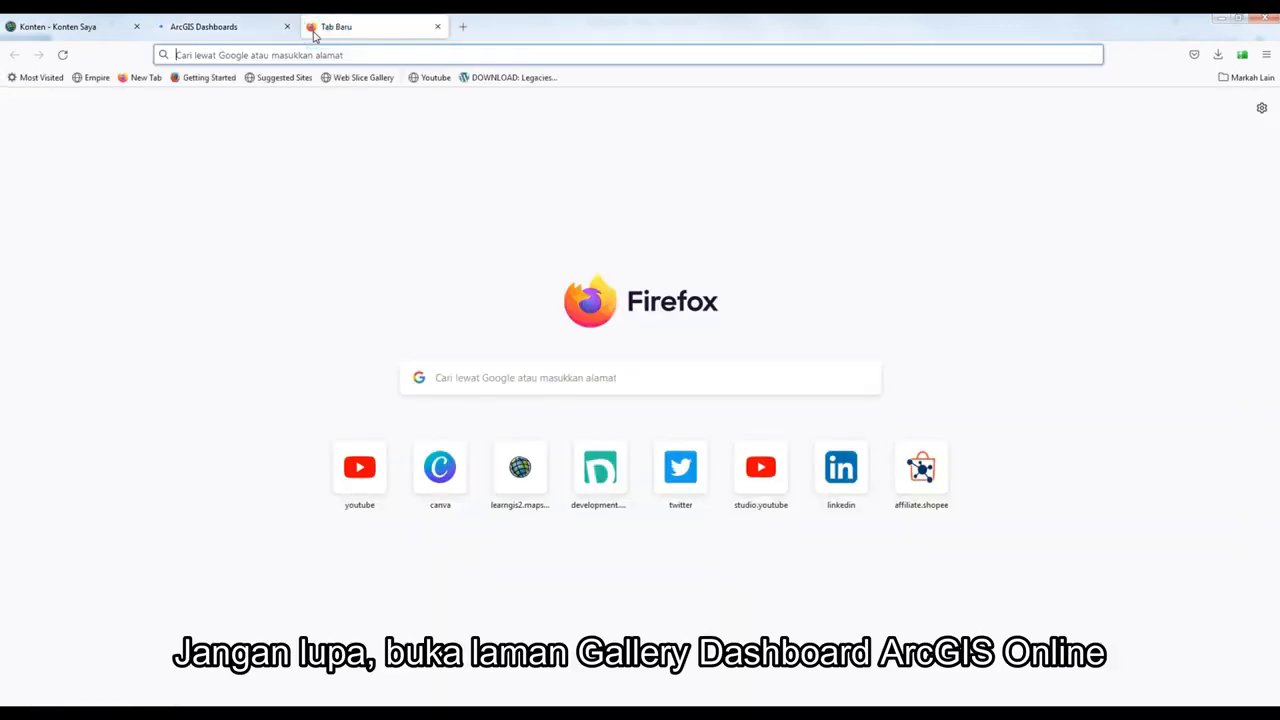
text(das)
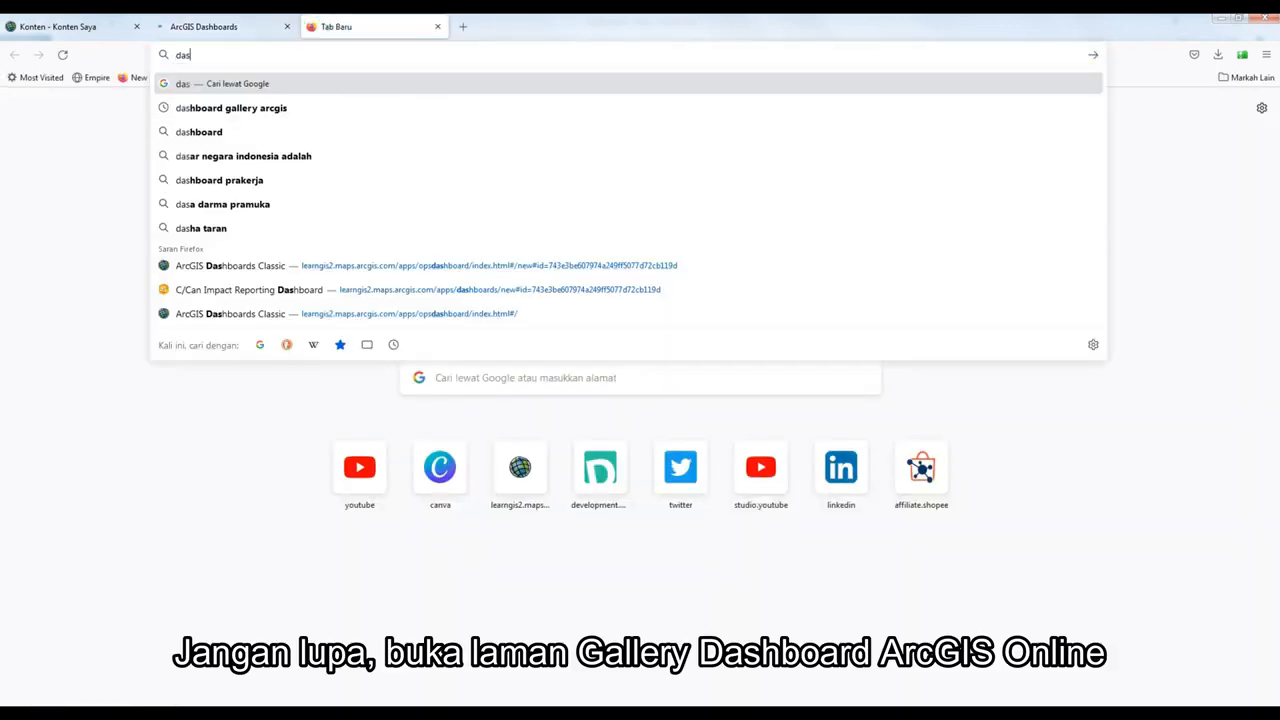
text(h)
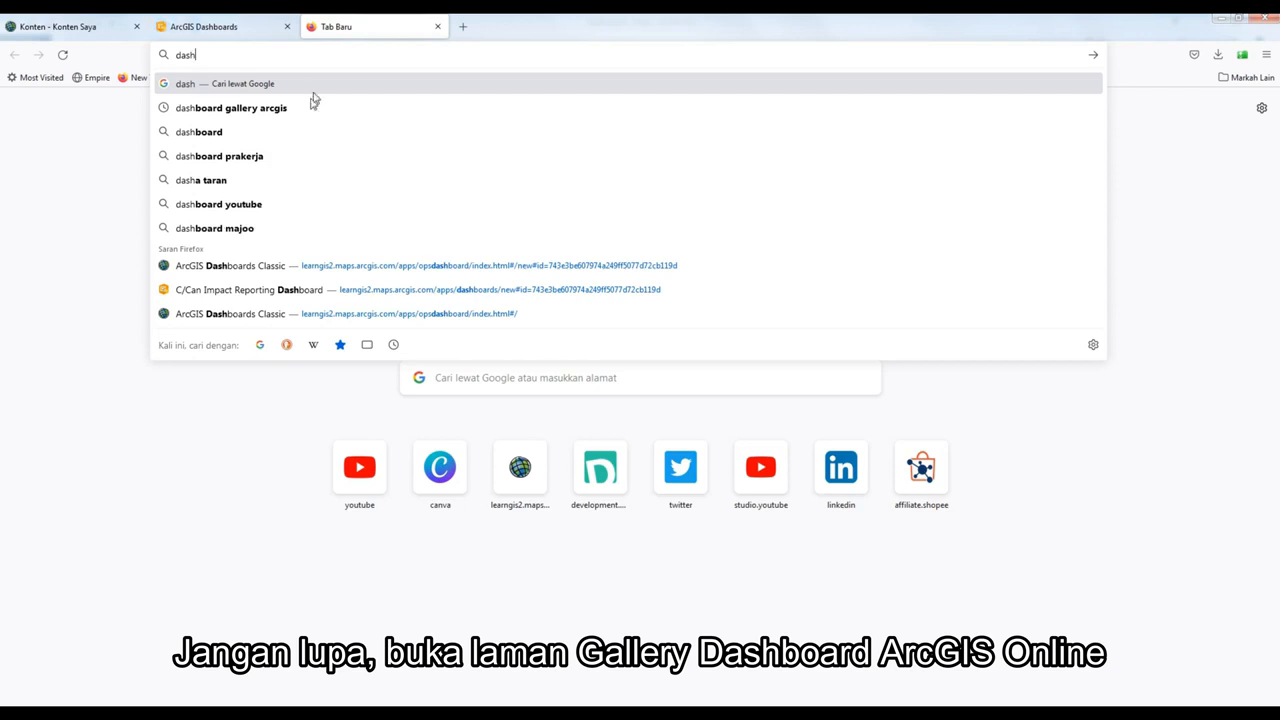
click(306, 107)
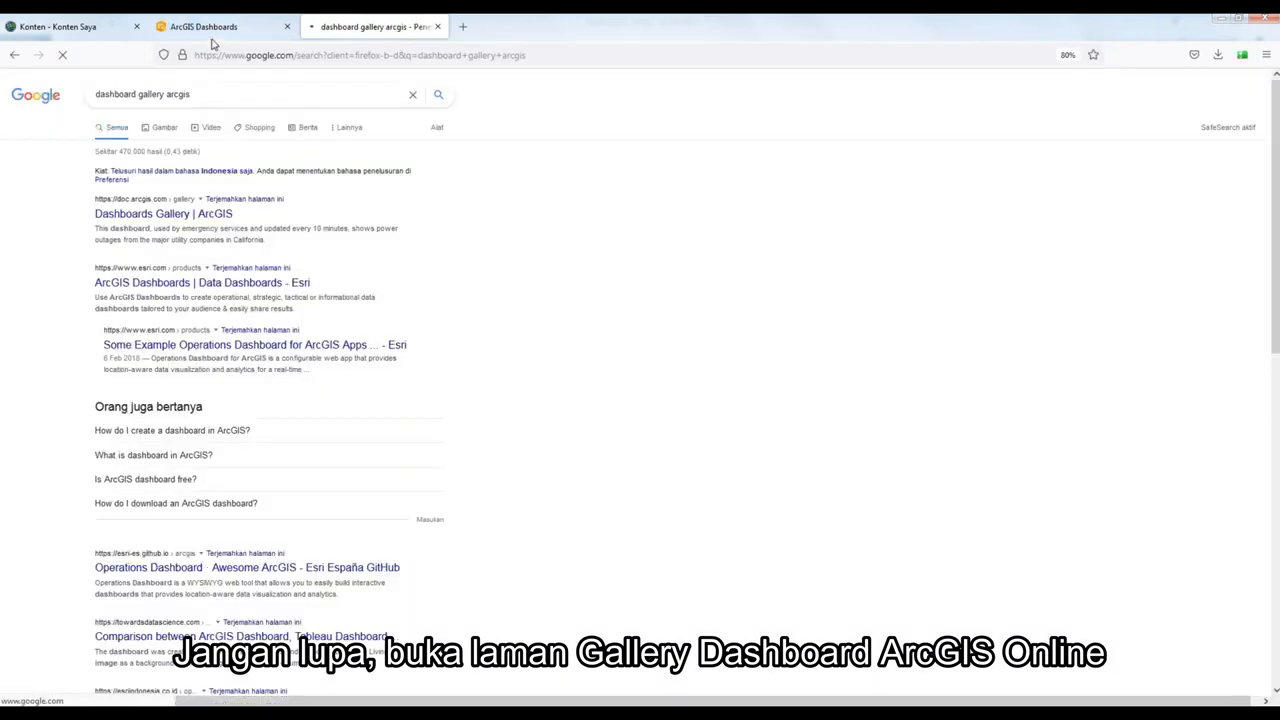
click(169, 215)
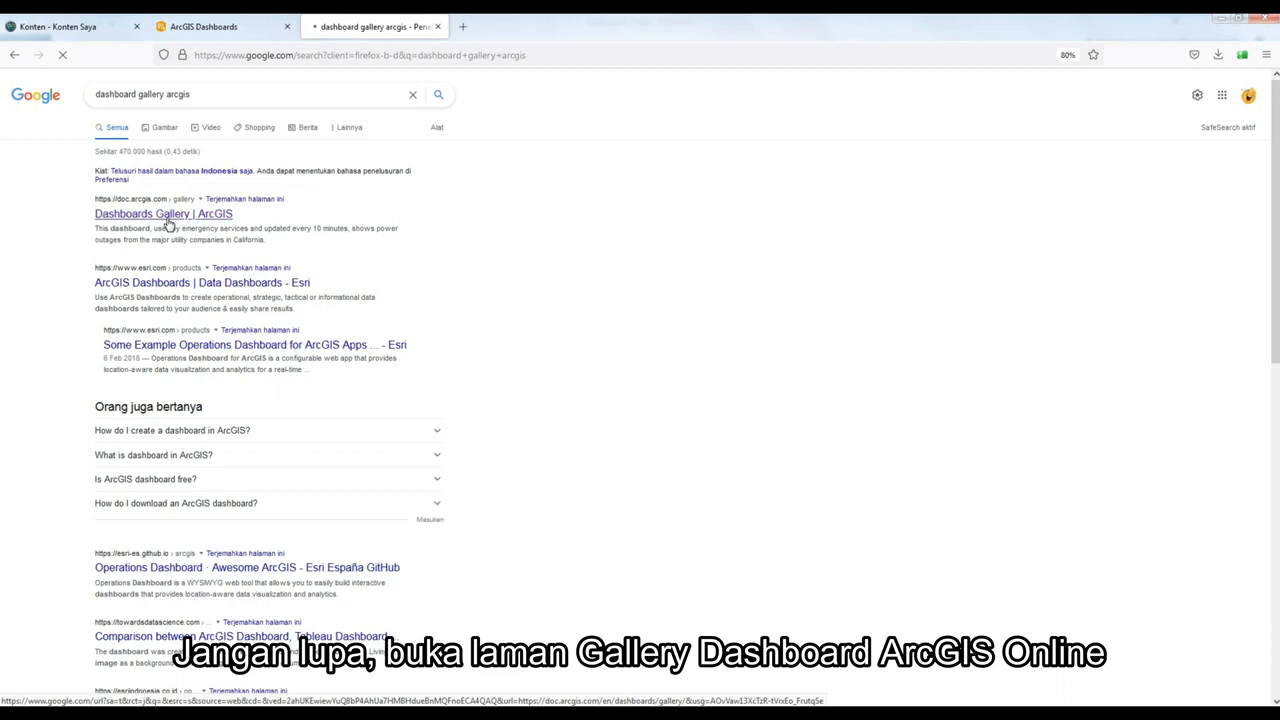
Review the existing dashboards listed under Dasbor saya on the ArcGIS Dashboards home page.
click(213, 31)
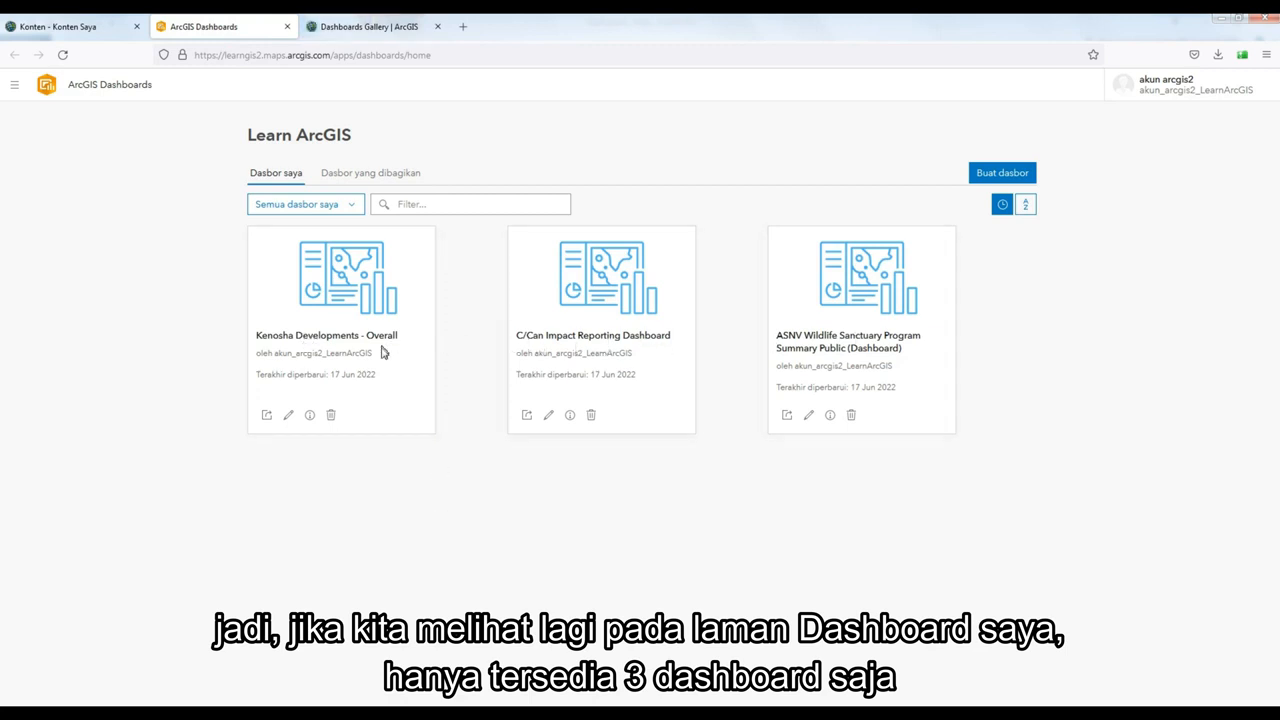
triple_click(408, 375)
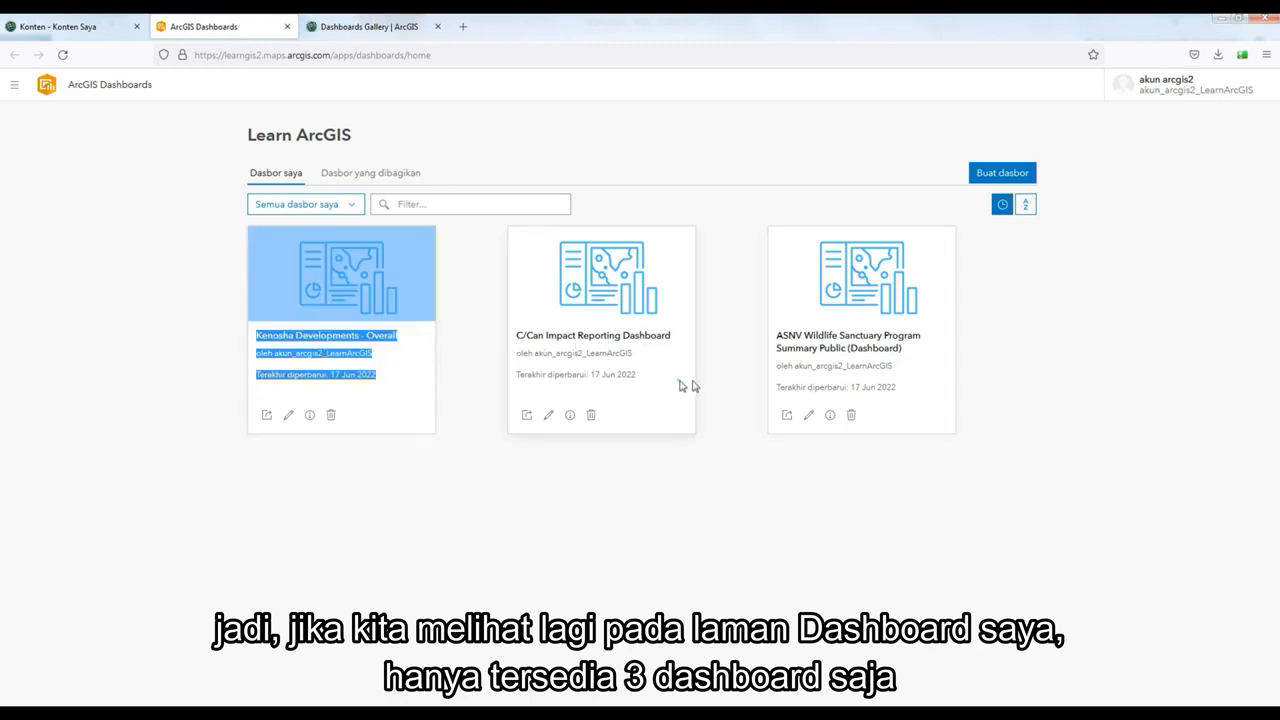
triple_click(831, 387)
click(863, 480)
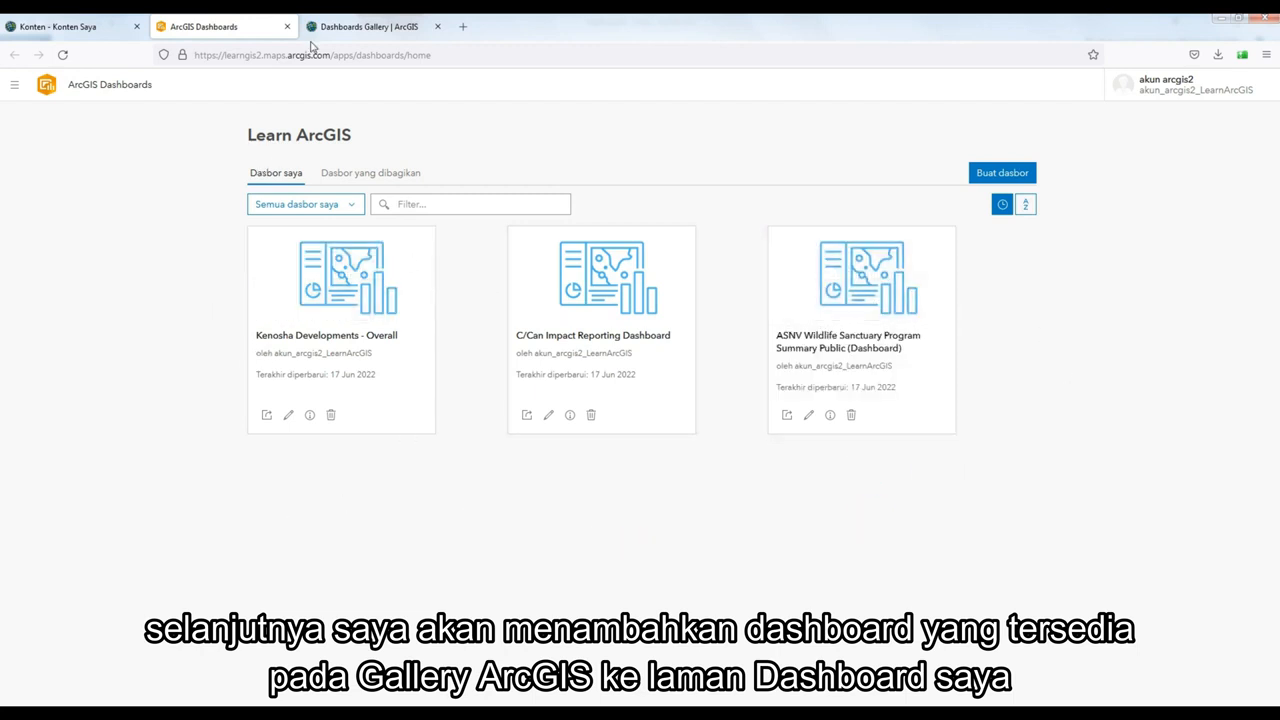
Return to the Dashboards Gallery and open the Ocean Health Index dashboard.
click(378, 28)
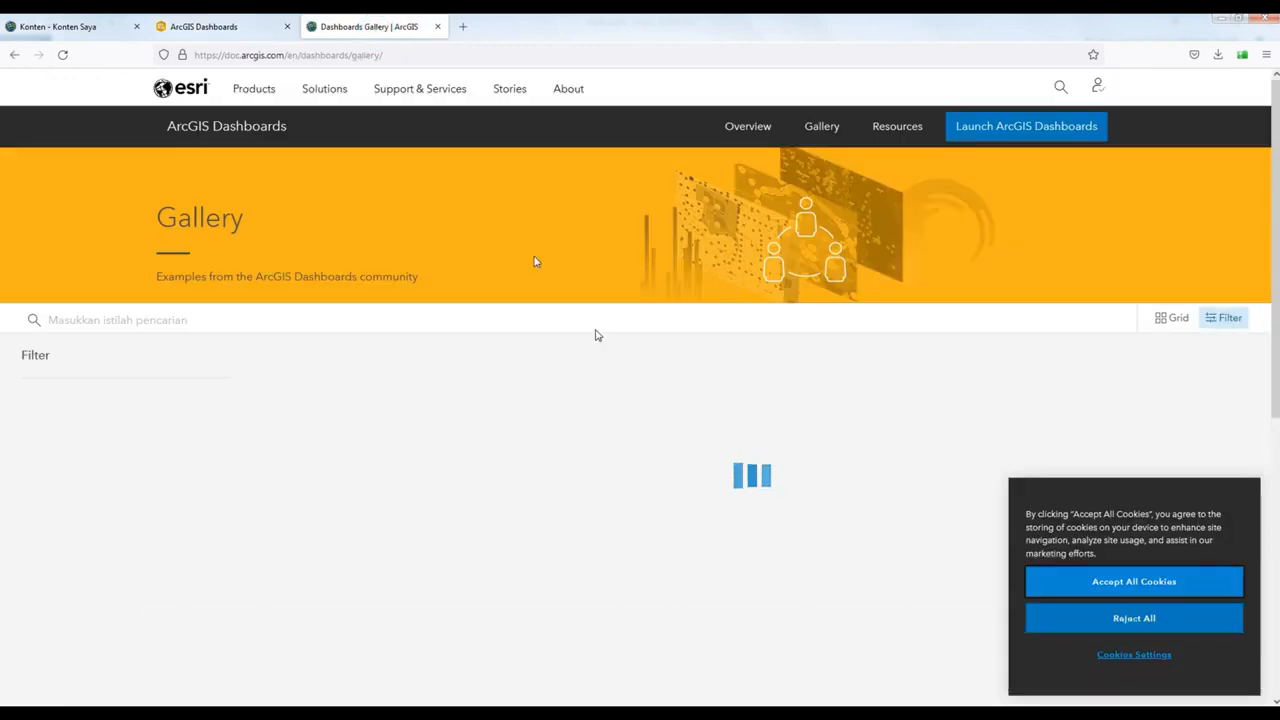
scroll(754, 442, down, 3)
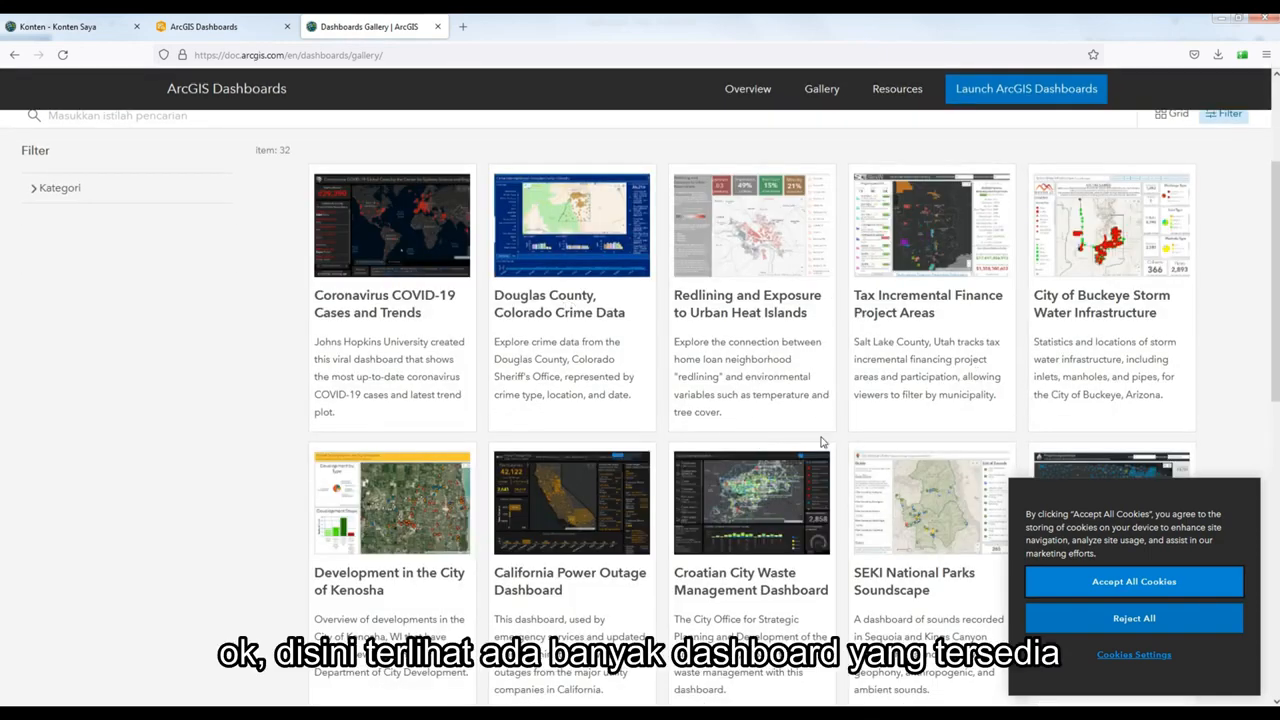
scroll(780, 480, down, 5)
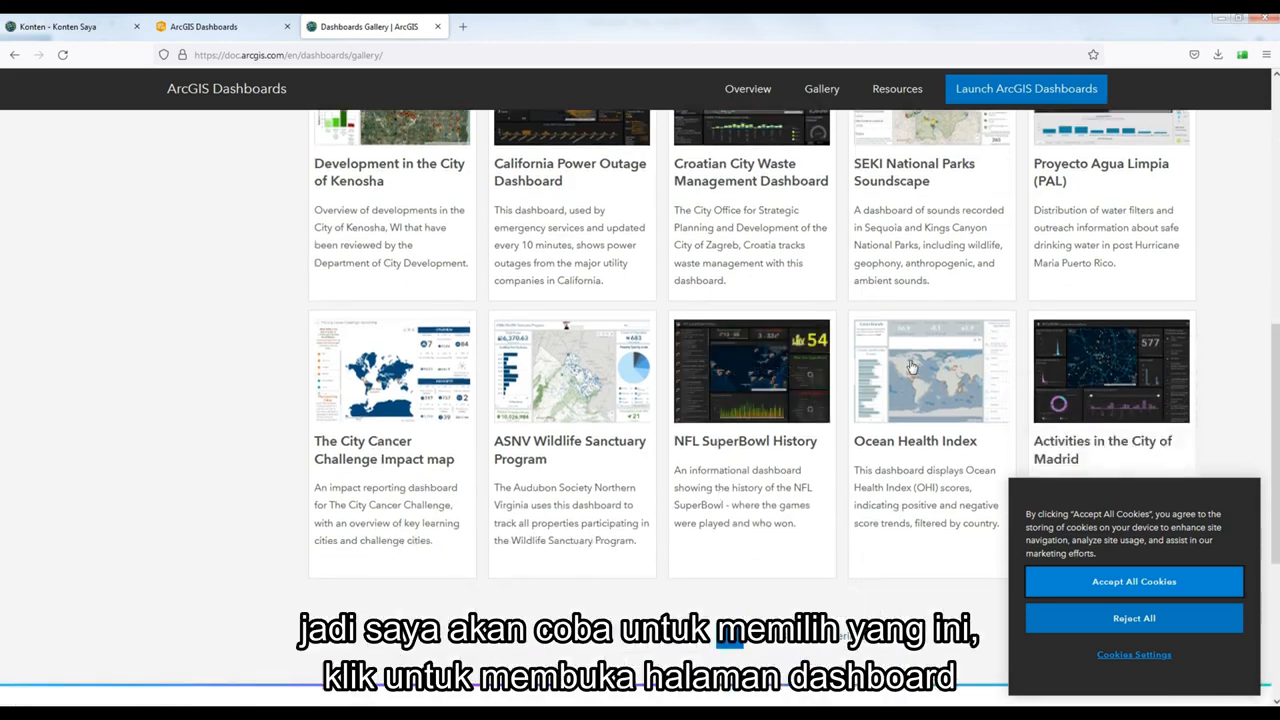
click(912, 376)
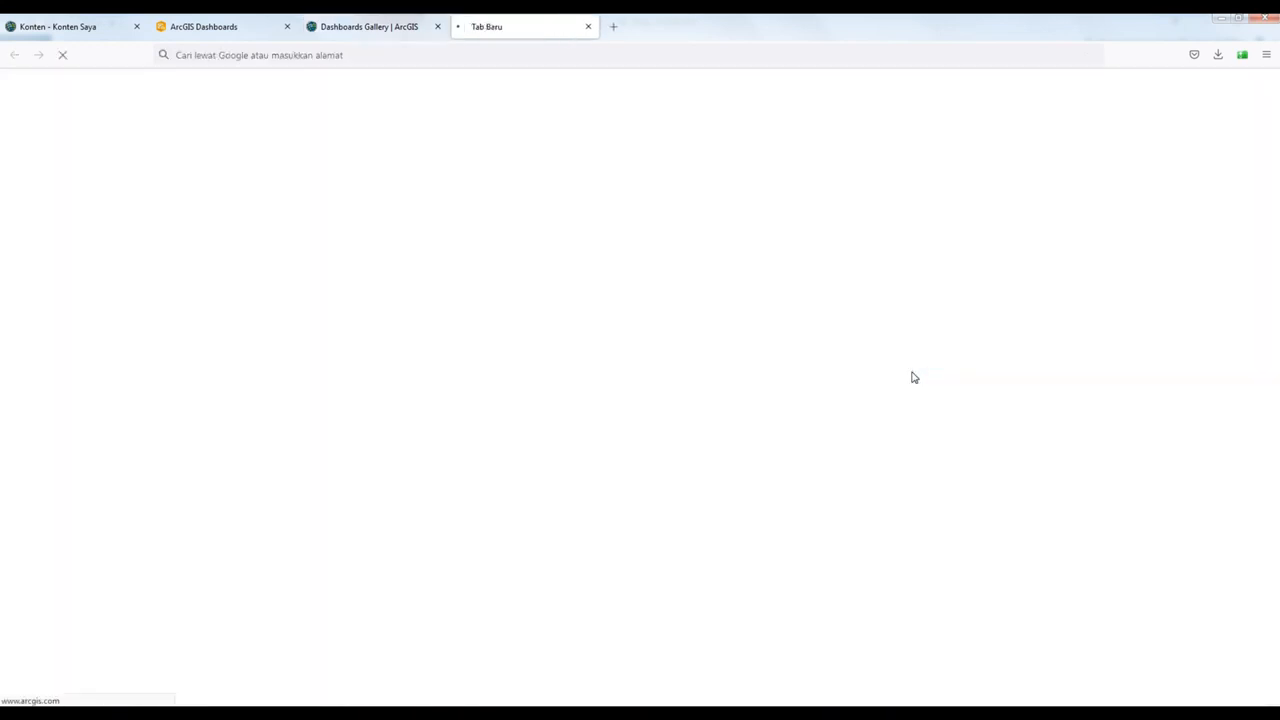
Open the Oceanographic Parameters and Marine Meteorology dashboard from page 3 of the gallery and display it.
click(371, 30)
scroll(456, 258, up, 5)
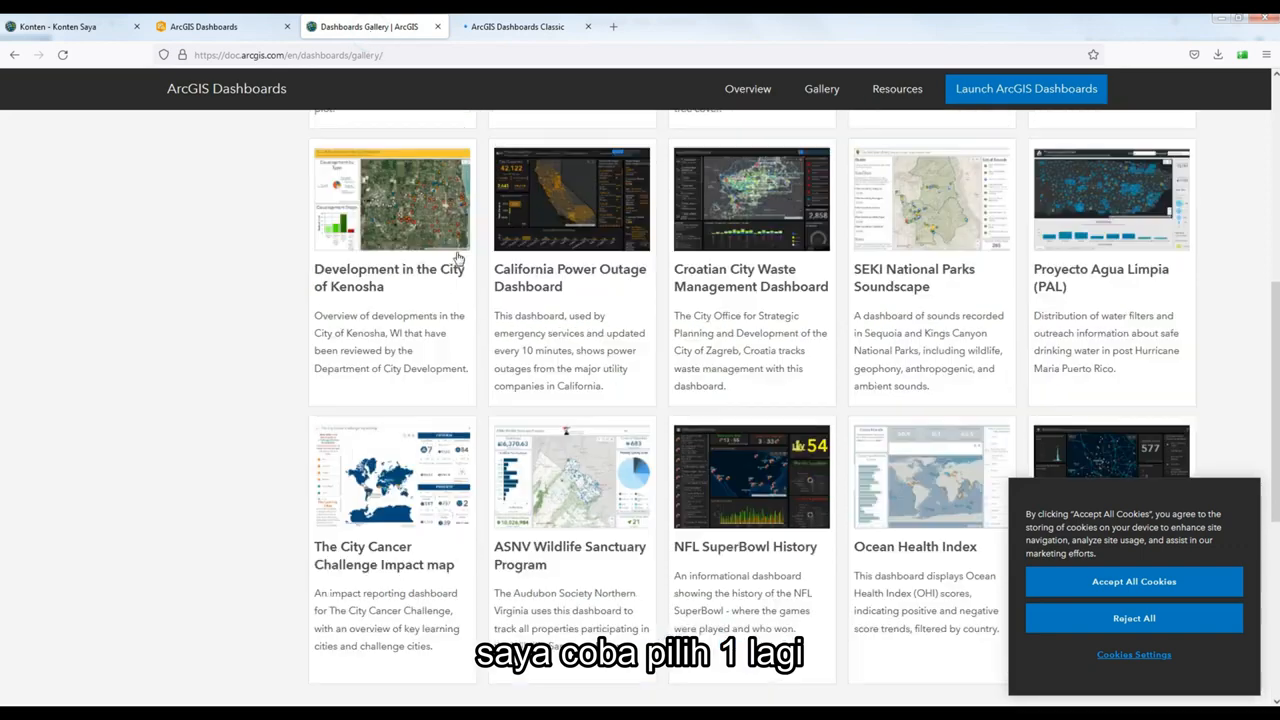
scroll(456, 258, down, 8)
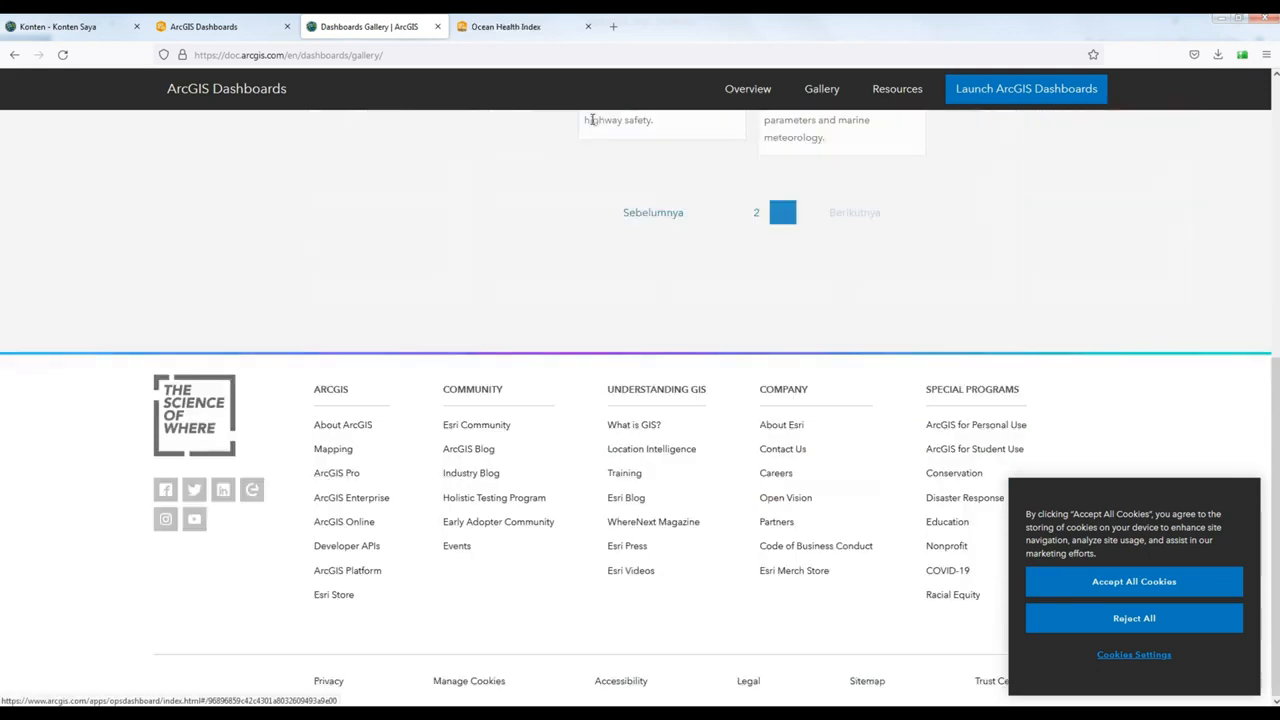
scroll(680, 302, up, 3)
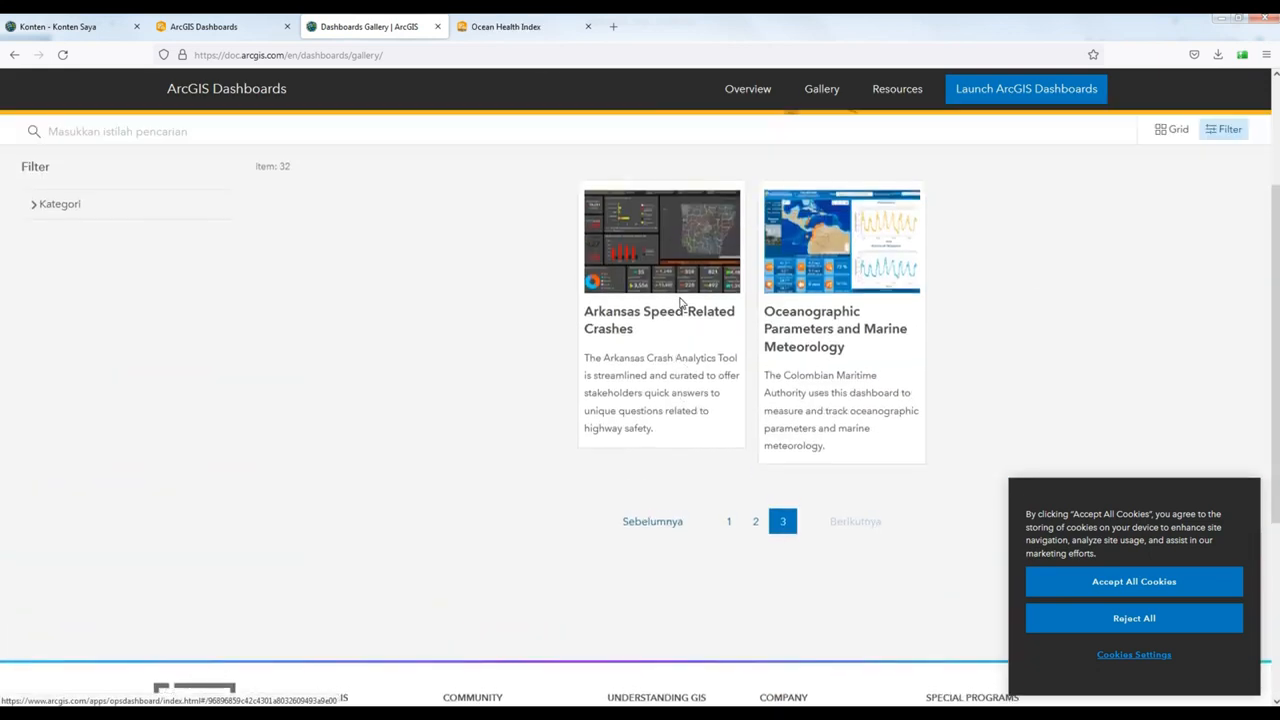
click(827, 287)
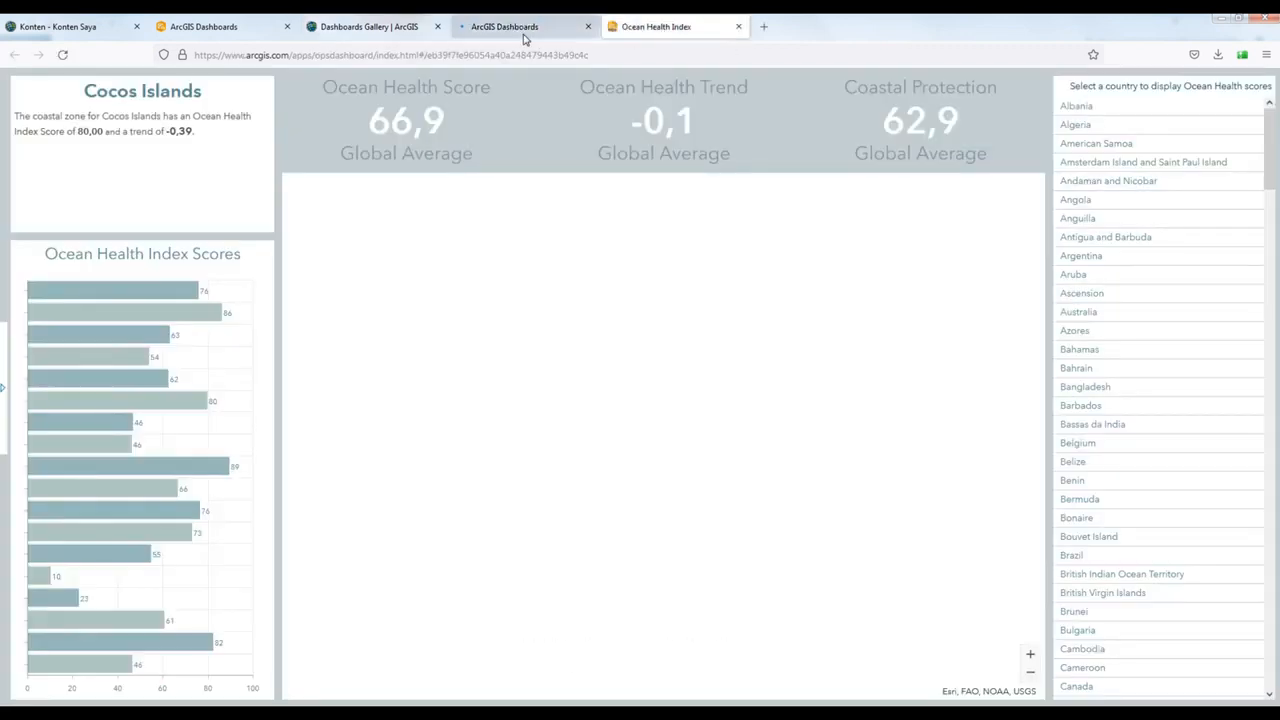
click(523, 36)
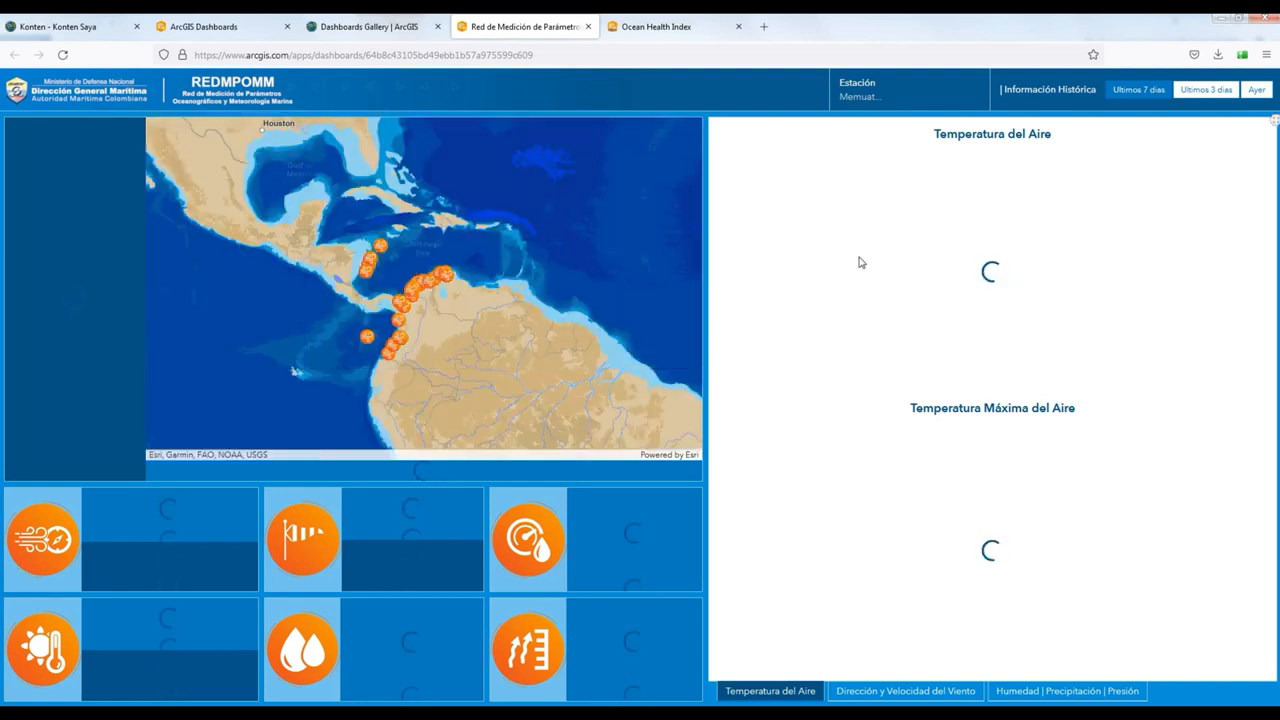
Return to the ArcGIS Dashboards home page and start creating a new dashboard.
click(658, 28)
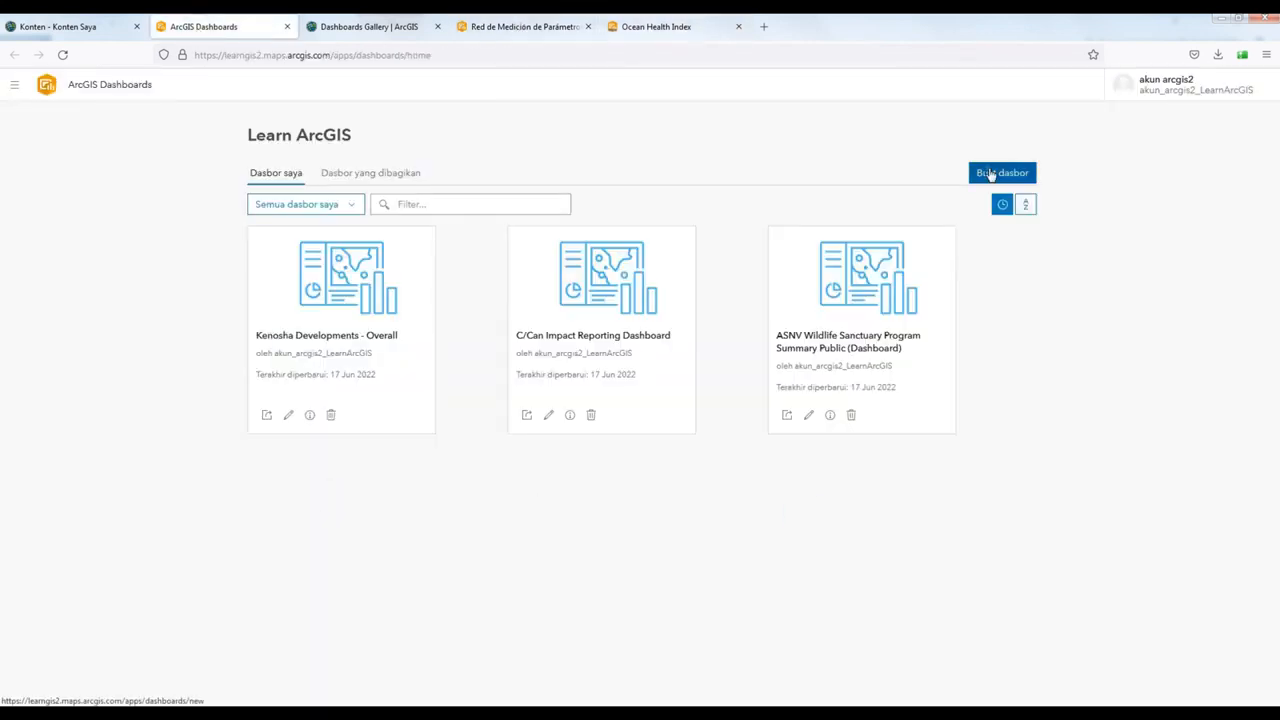
click(1157, 88)
click(819, 150)
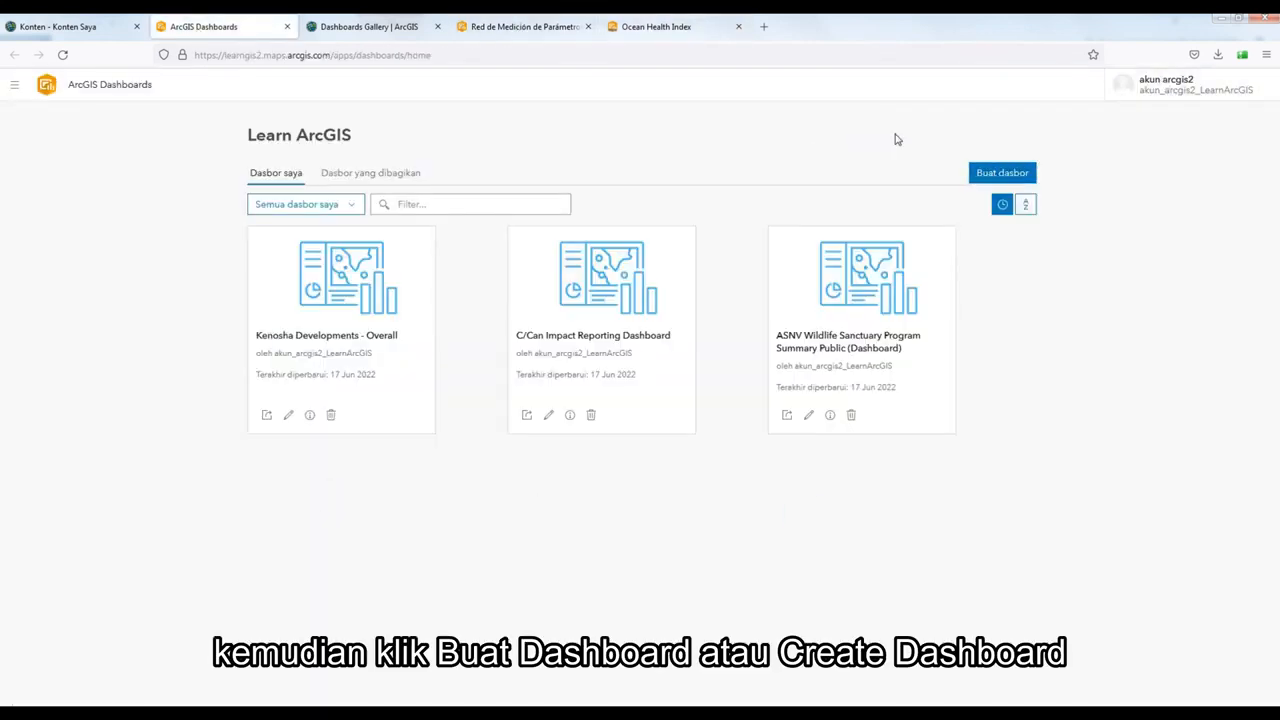
click(1003, 173)
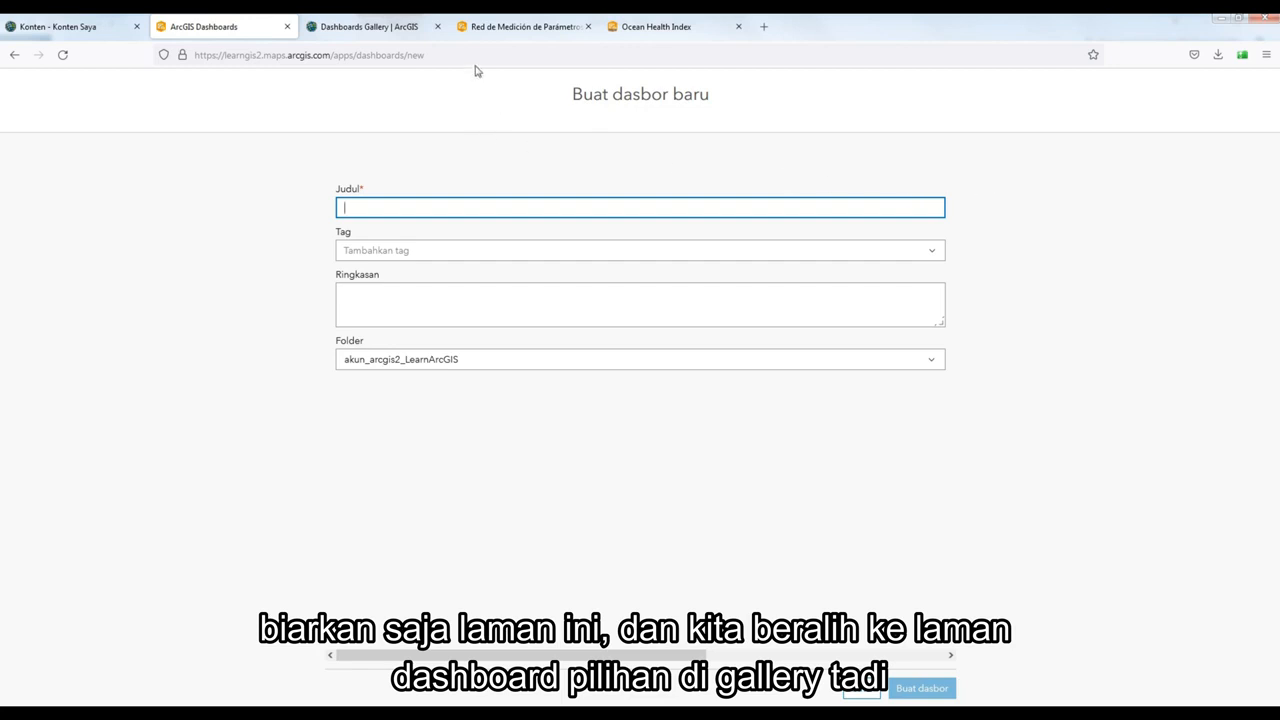
Copy the dashboard ID from the end of the Red de Medición de Parámetros dashboard's URL.
click(505, 28)
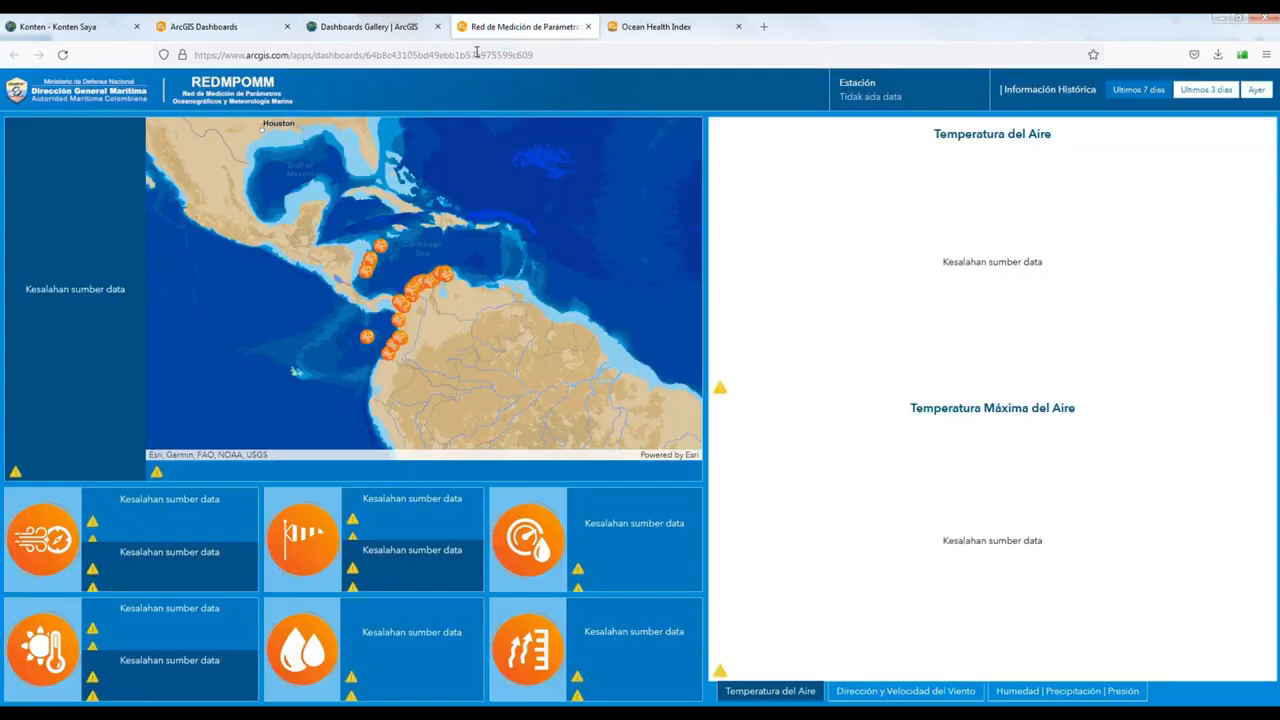
click(477, 55)
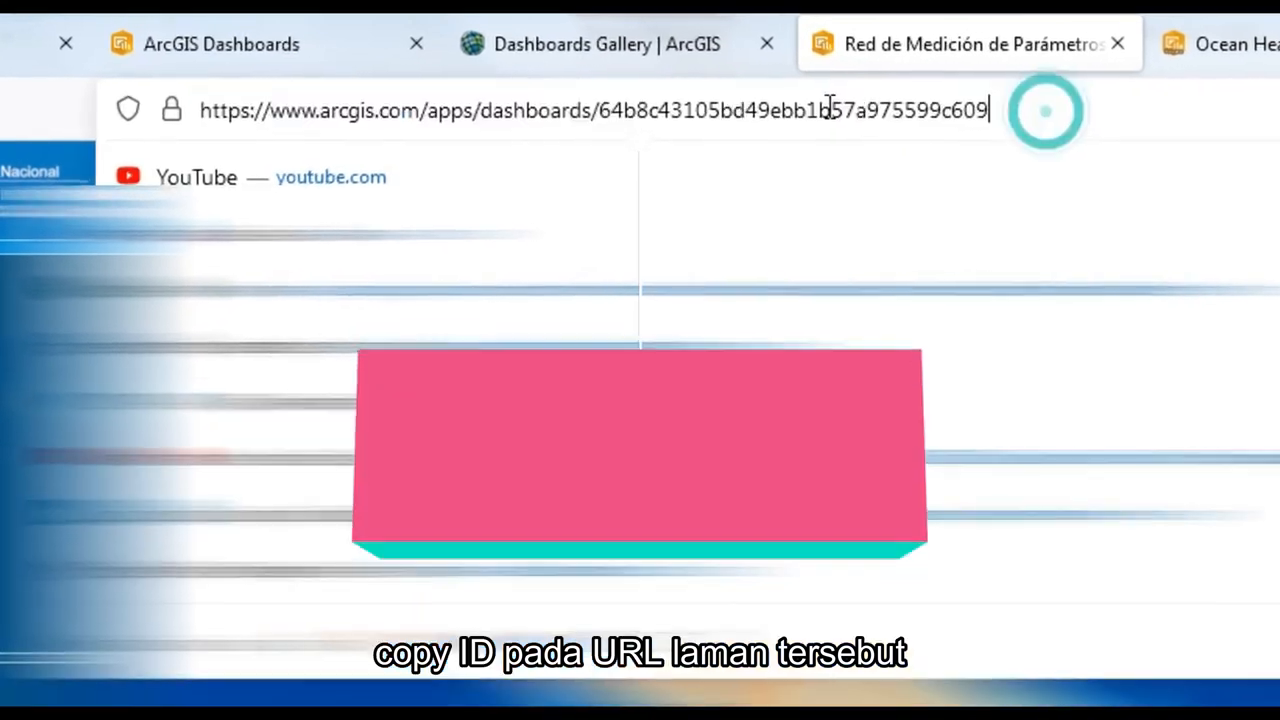
drag(555, 55, 397, 55)
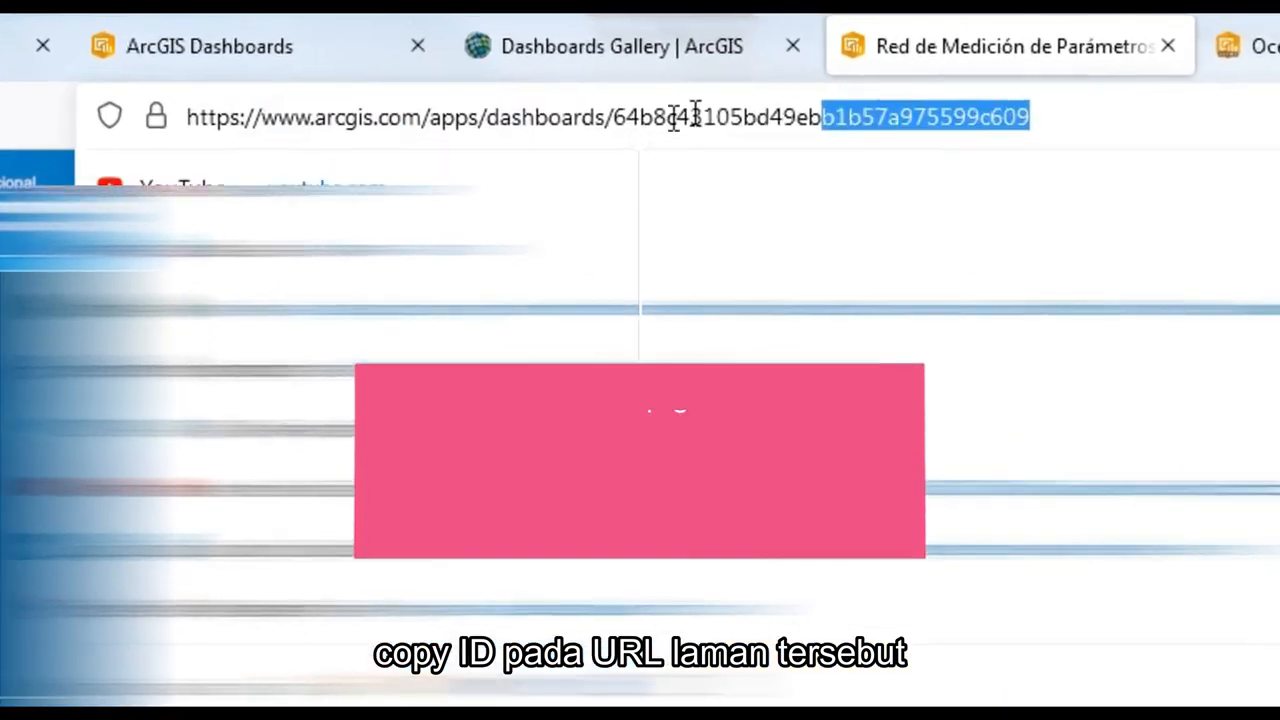
drag(693, 113, 613, 117)
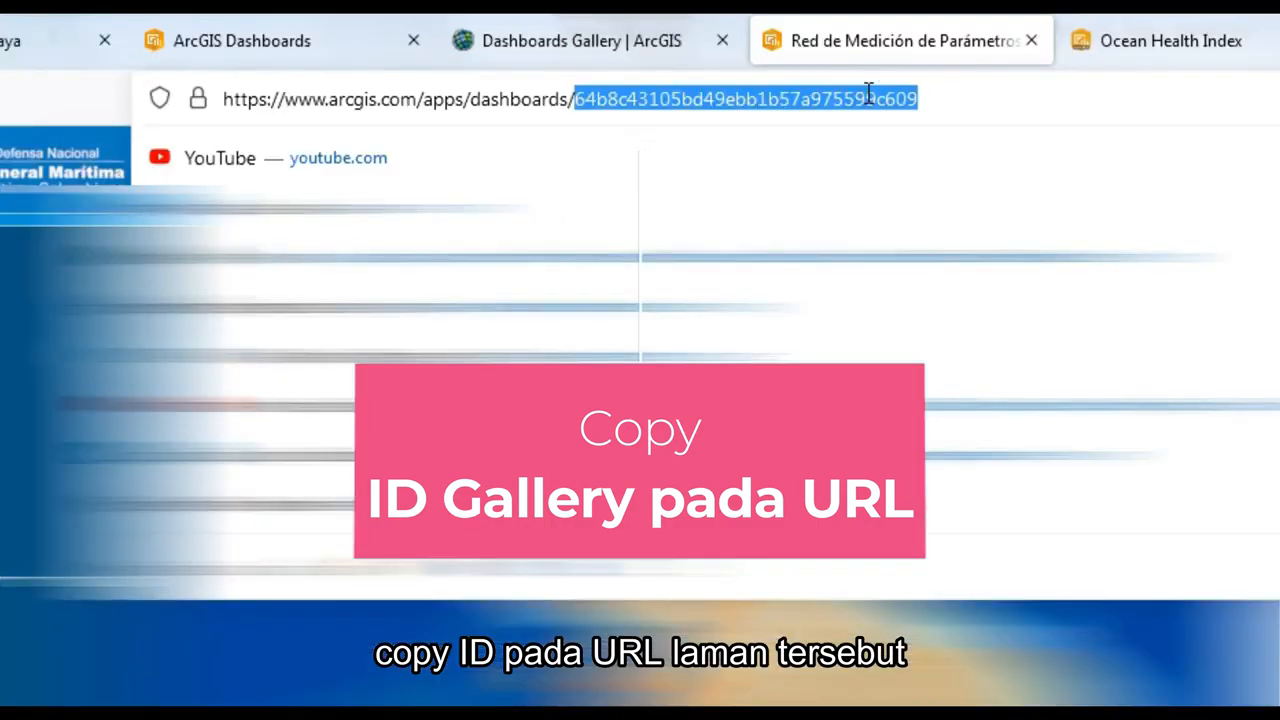
right_click(868, 93)
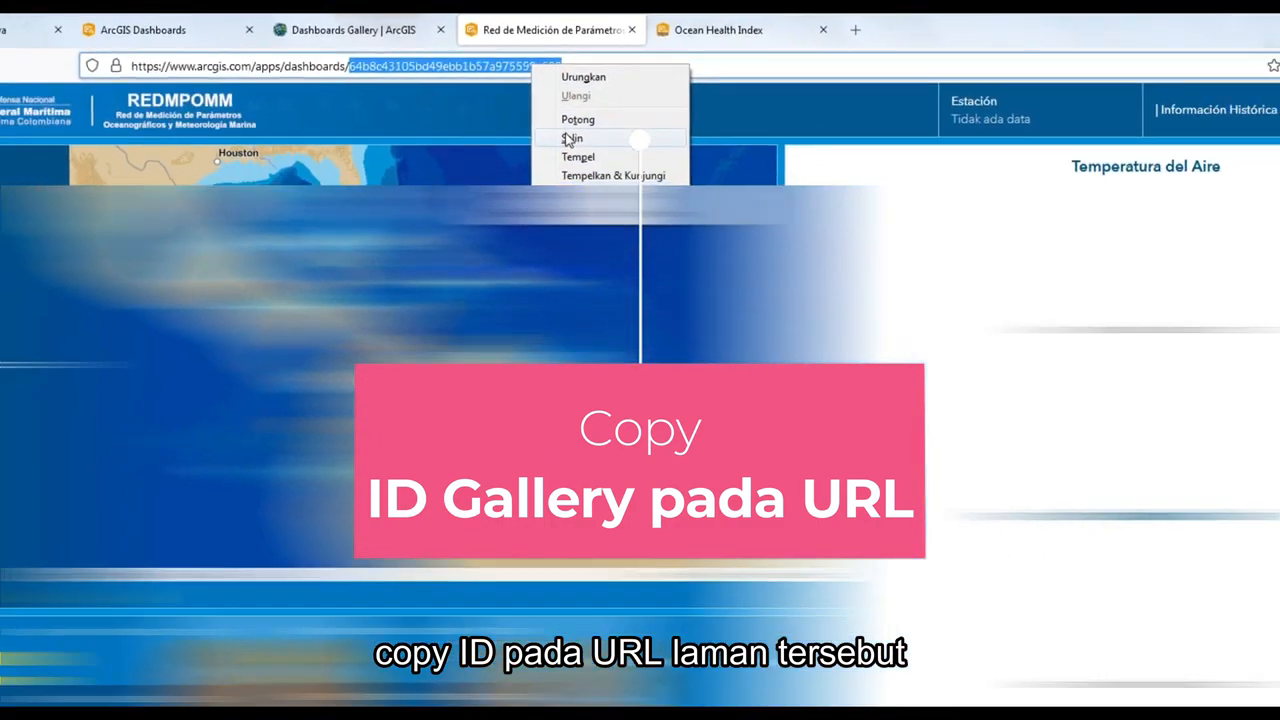
click(901, 201)
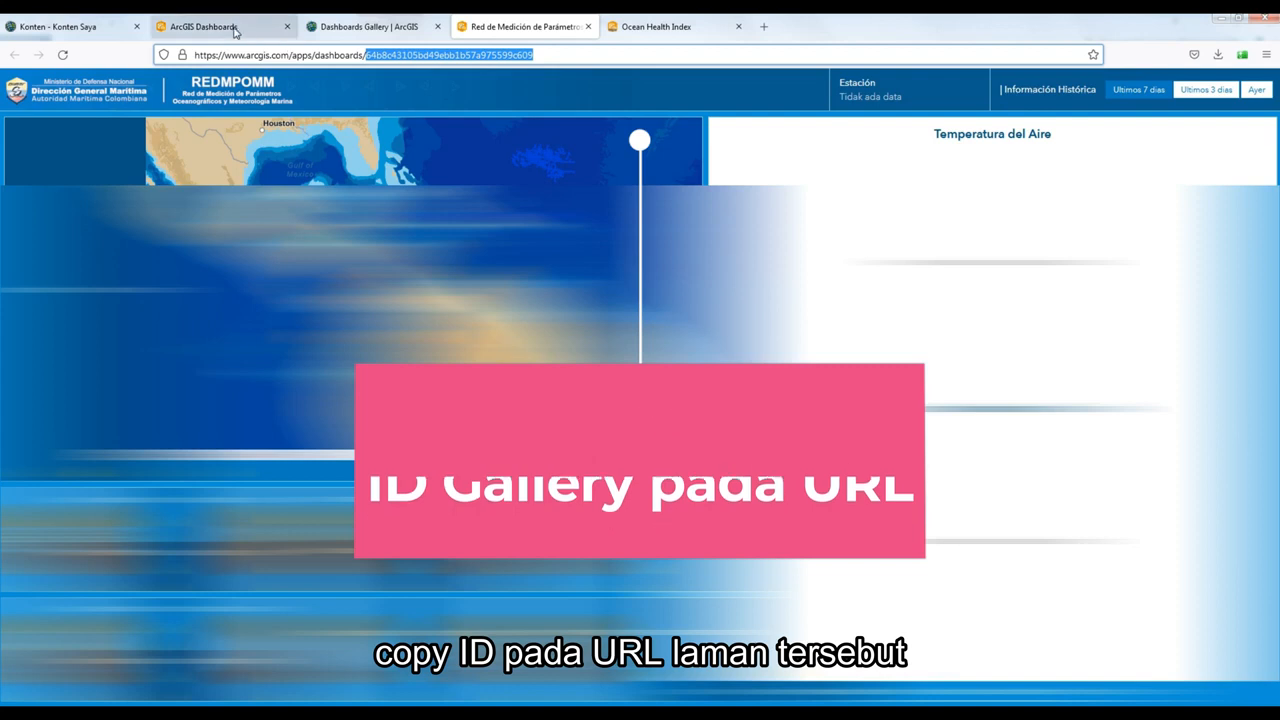
Append "#id=" and the copied dashboard ID to the new-dashboard page's URL and load it.
click(240, 27)
click(441, 53)
click(442, 54)
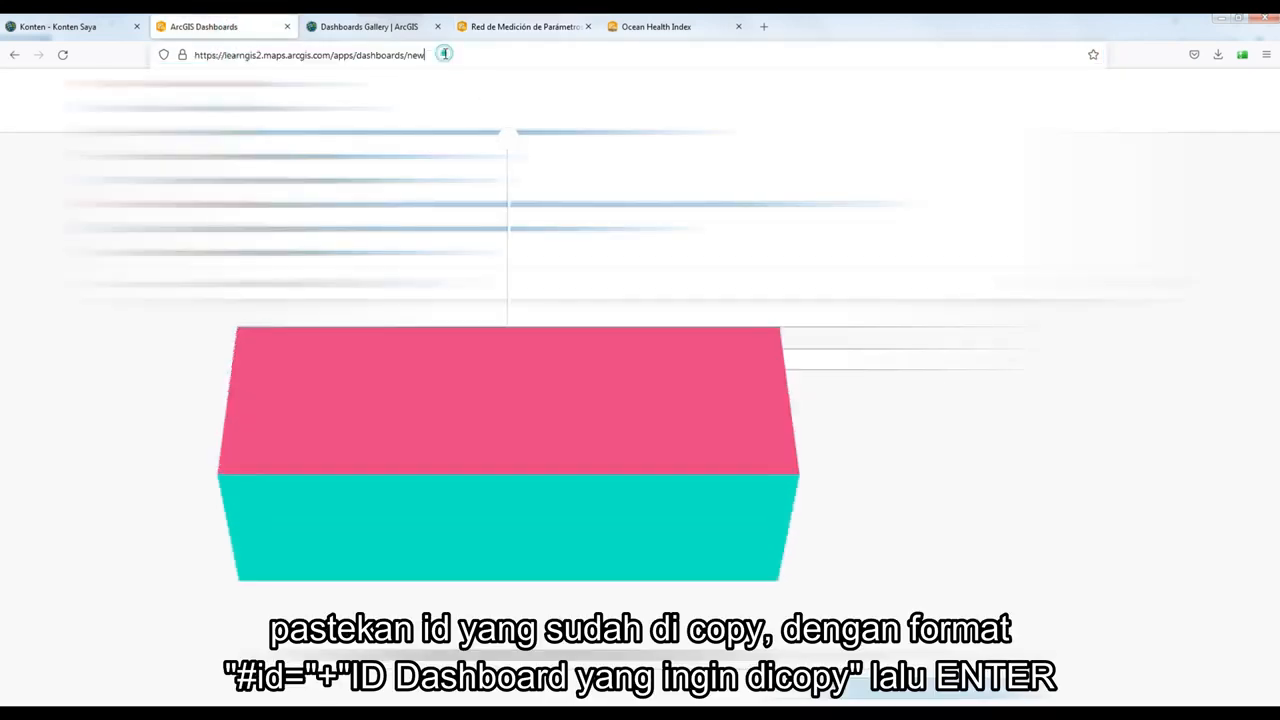
text(#)
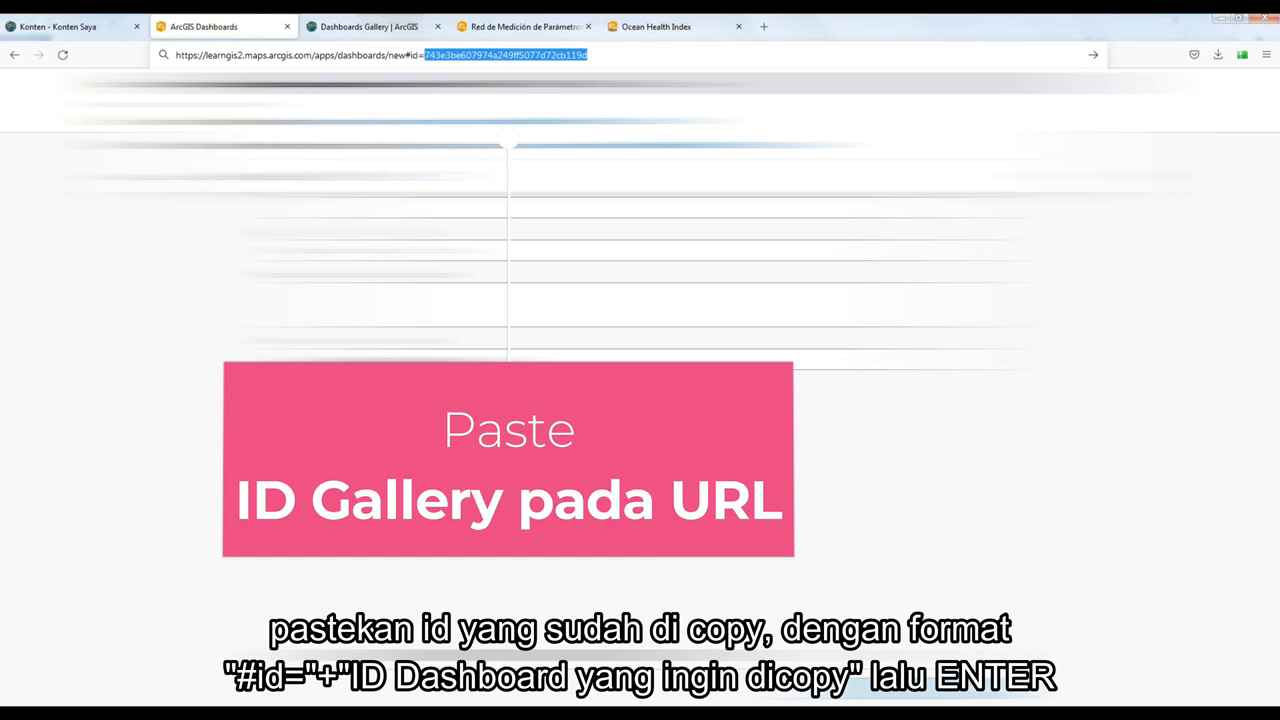
text(id=)
key(ctrl+v)
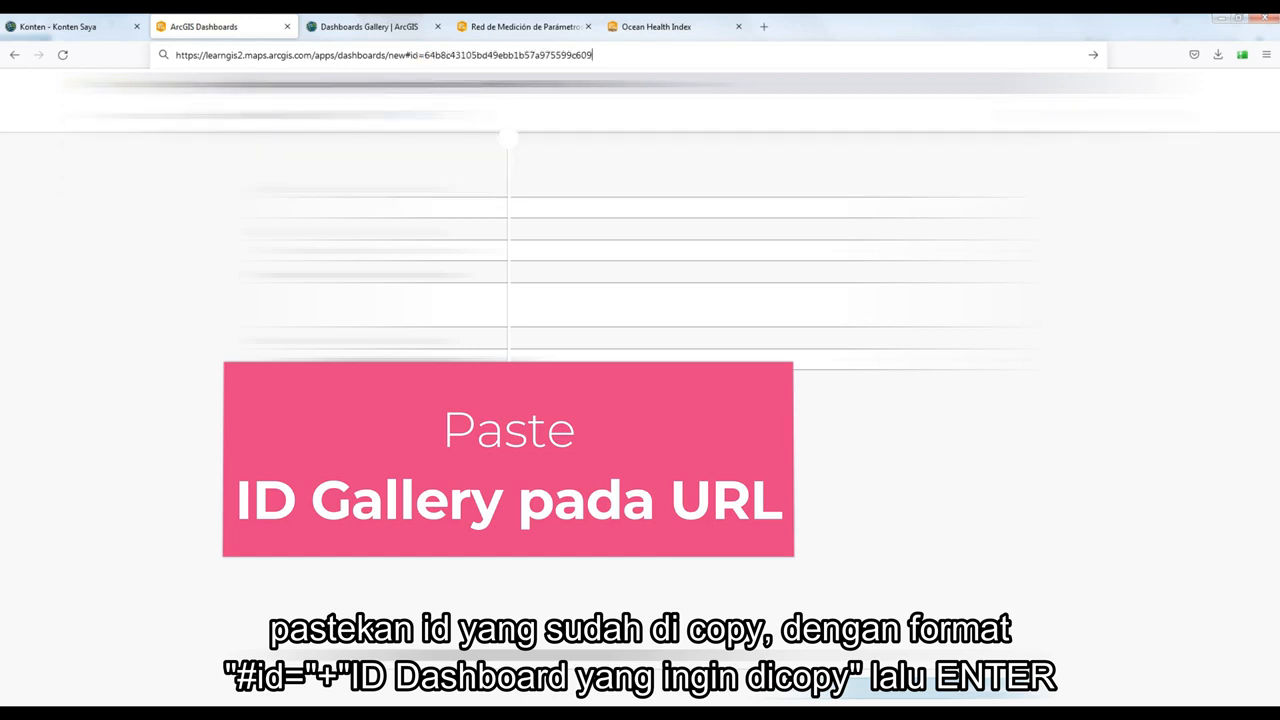
key(Return)
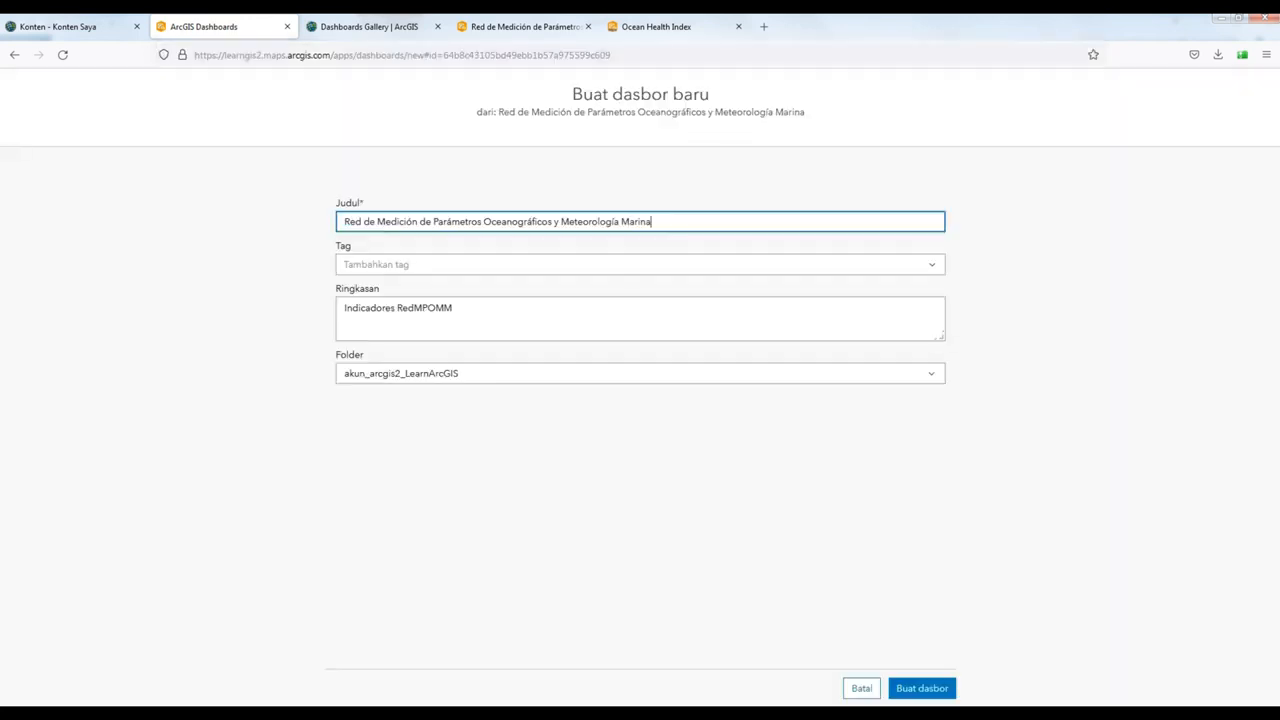
Add "_Copy from Gallery" to the end of the dashboard title and create the dashboard.
click(674, 220)
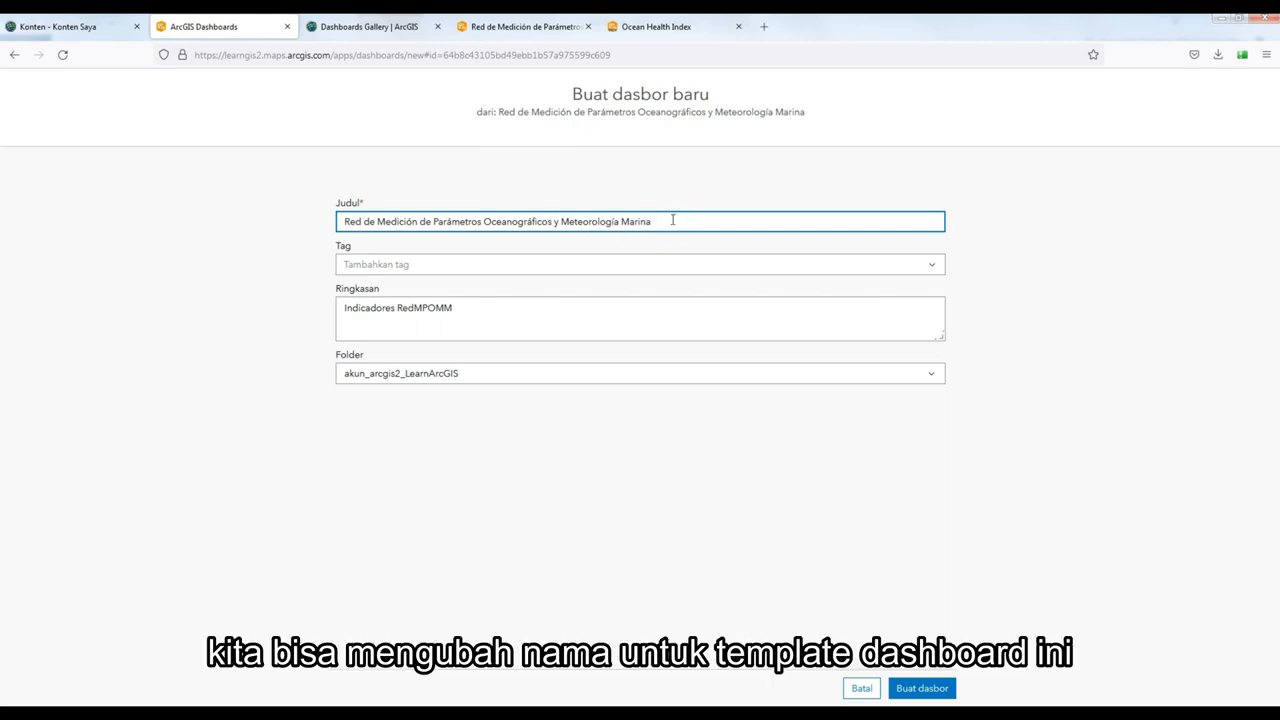
mouse_move(674, 220)
mouse_down()
mouse_move(349, 226)
mouse_move(657, 237)
mouse_up()
click(674, 220)
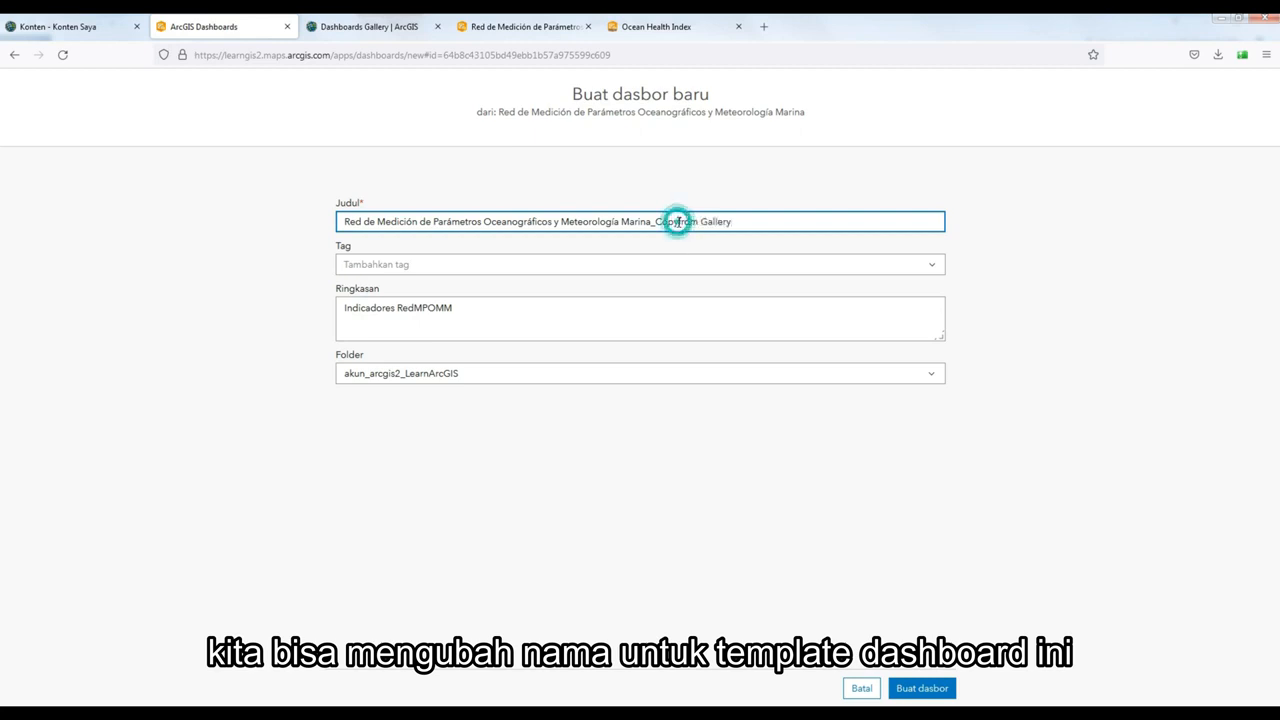
click(920, 689)
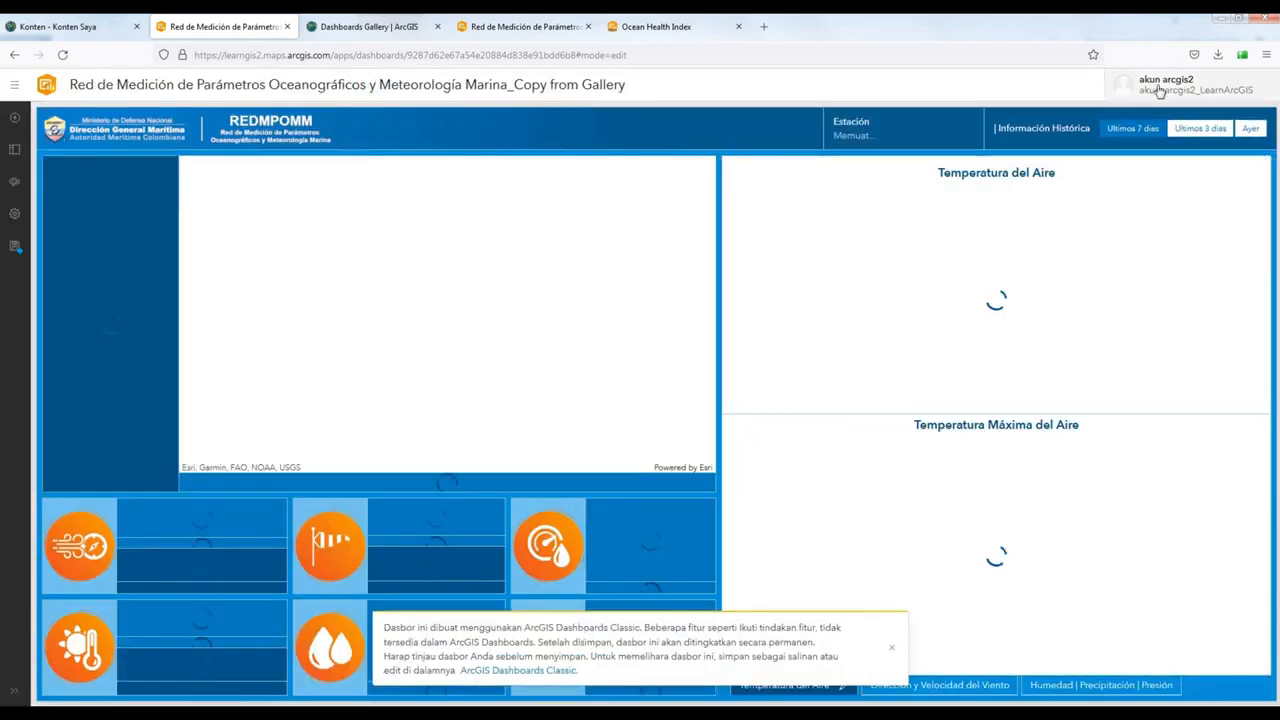
Reload the My Content page and list the items from all content folders.
click(100, 27)
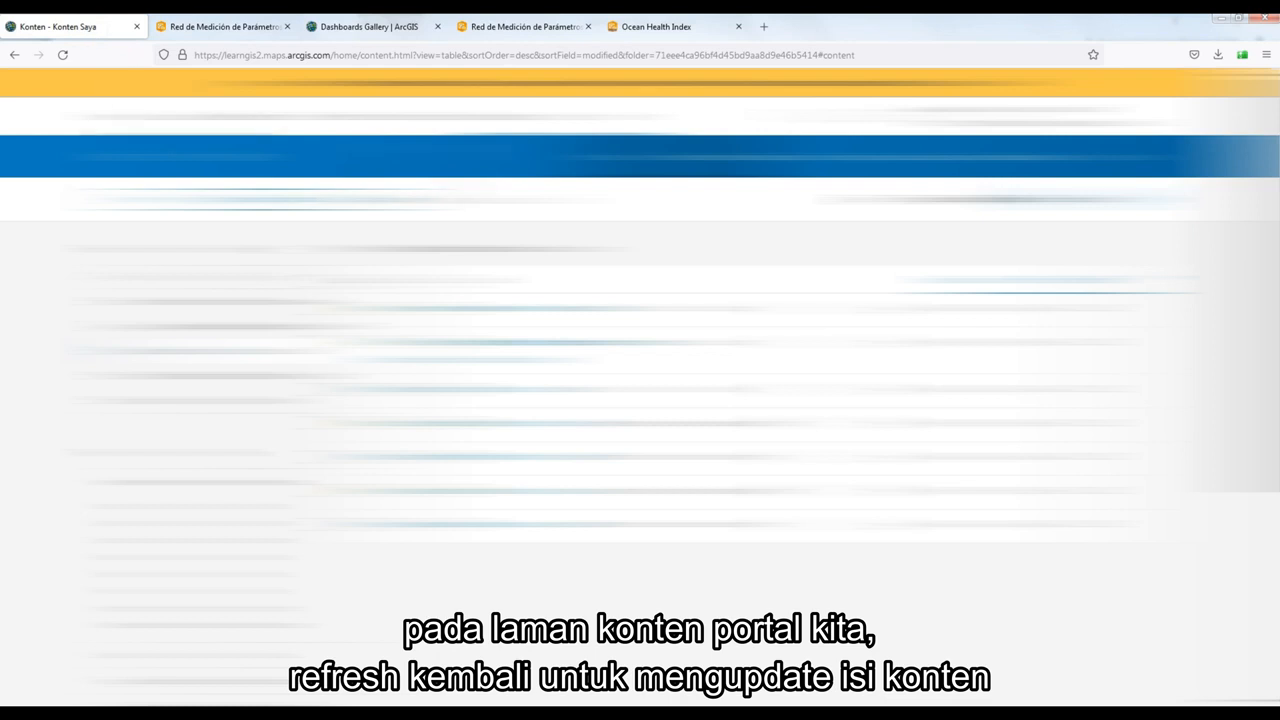
click(410, 55)
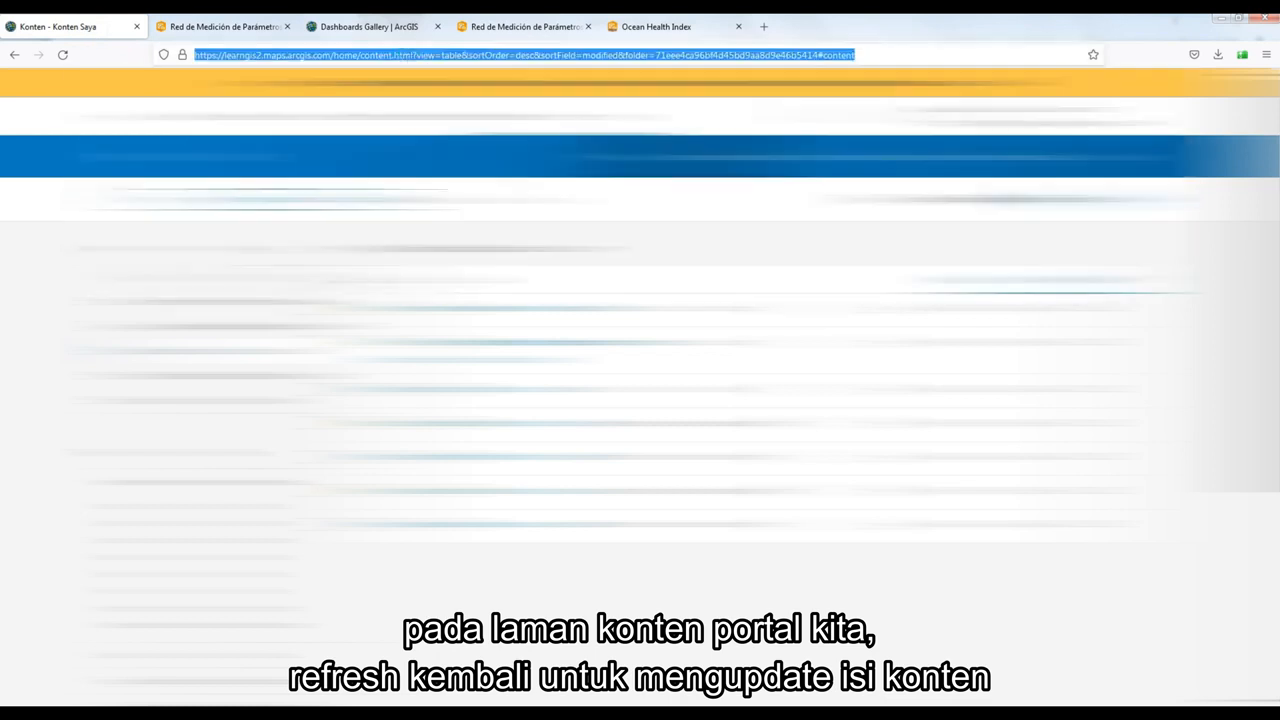
key(Return)
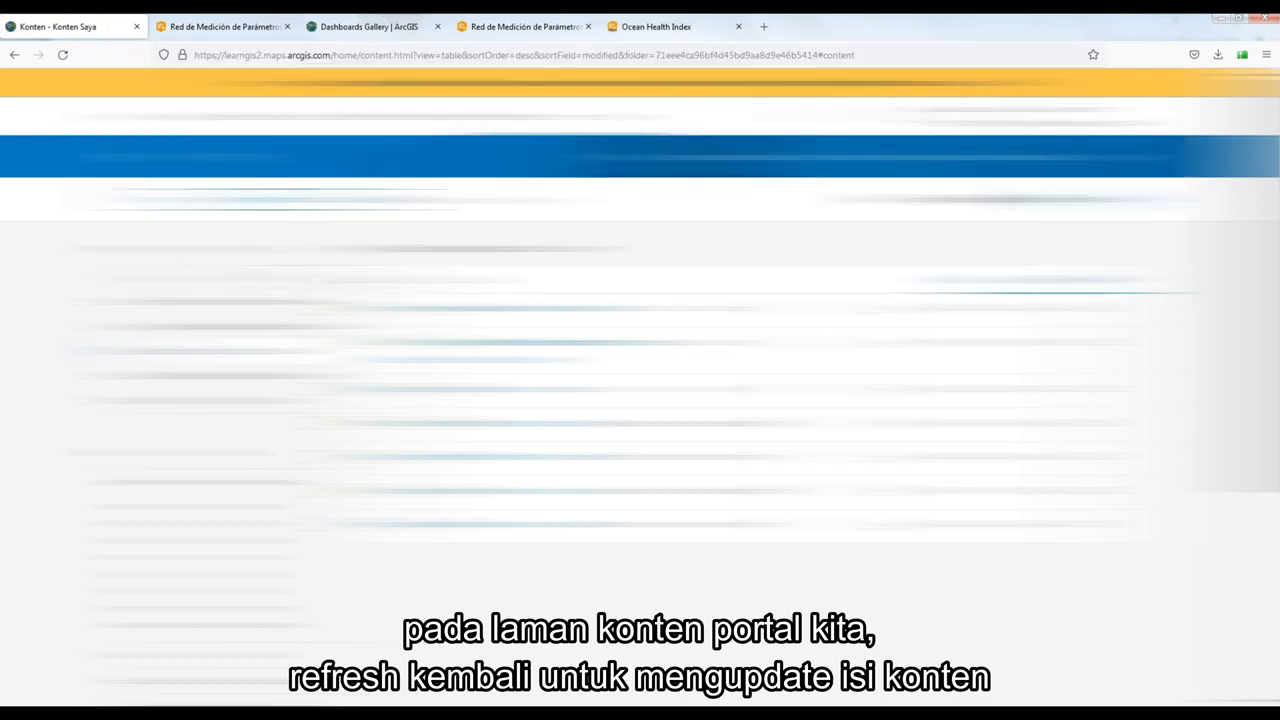
click(61, 55)
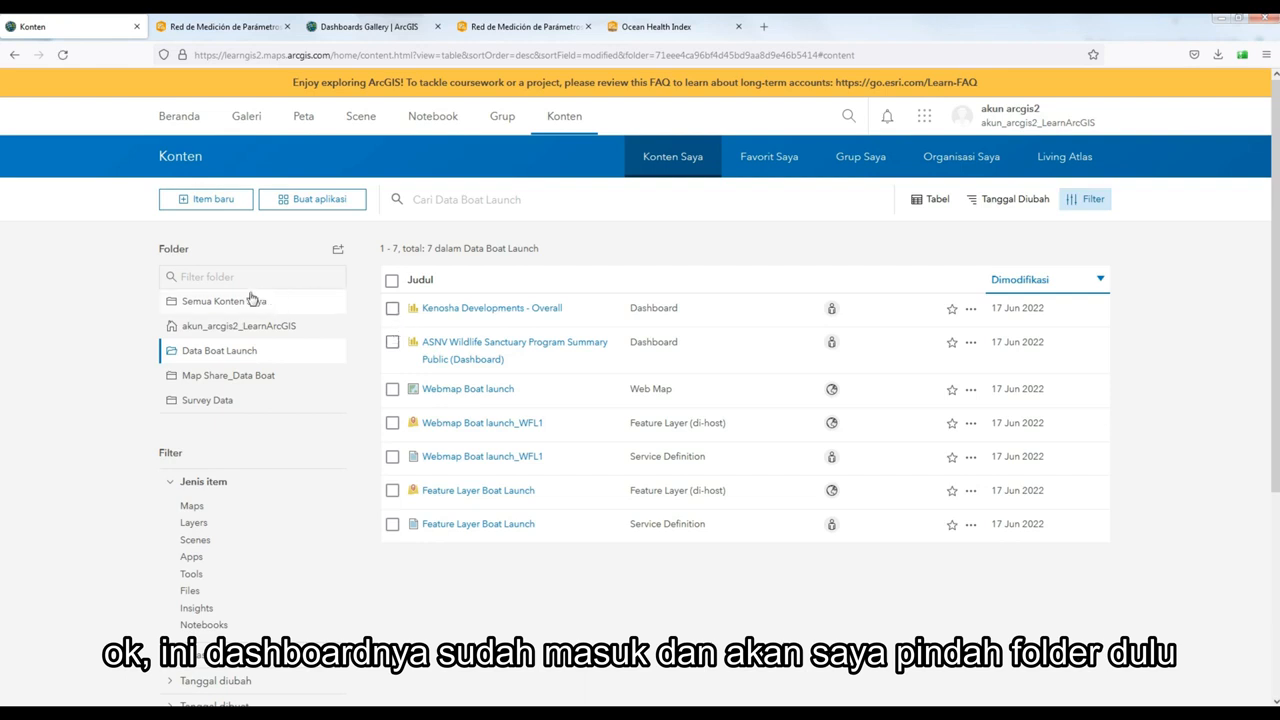
click(247, 304)
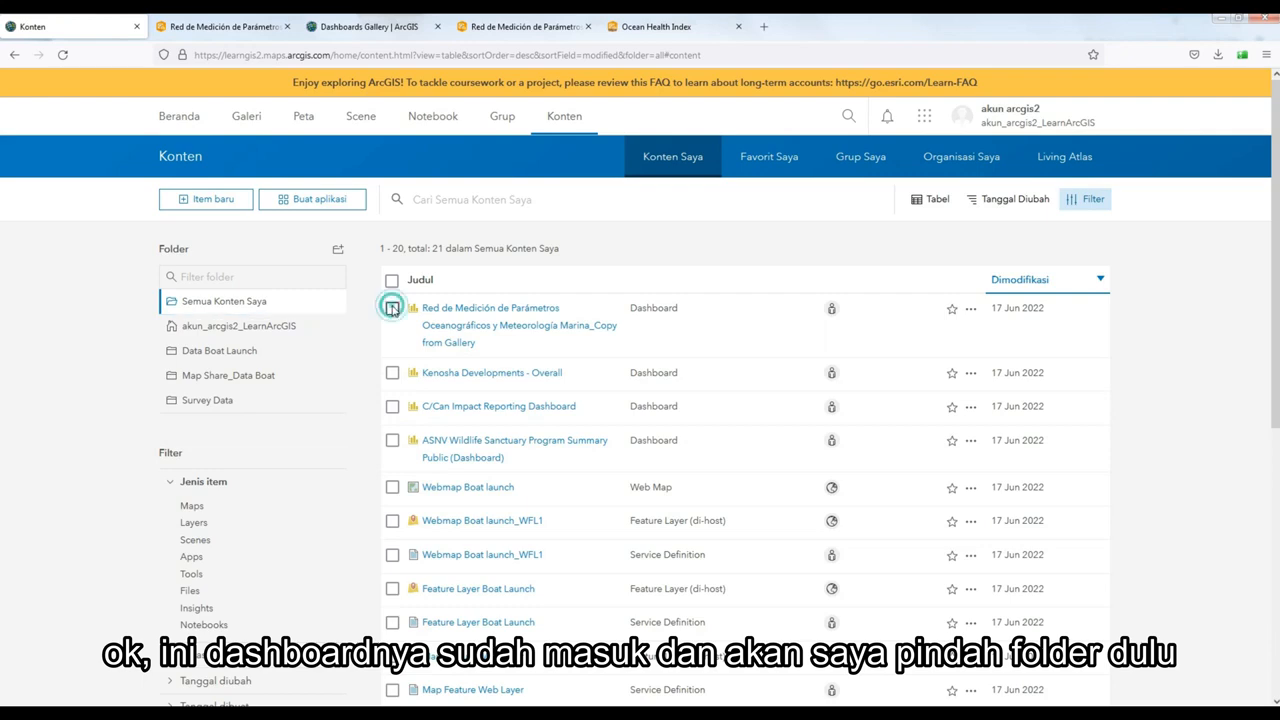
Move the copied Red de Medición de Parámetros dashboard into the Data Boat Launch folder, then reselect it in the content list.
click(392, 308)
click(975, 249)
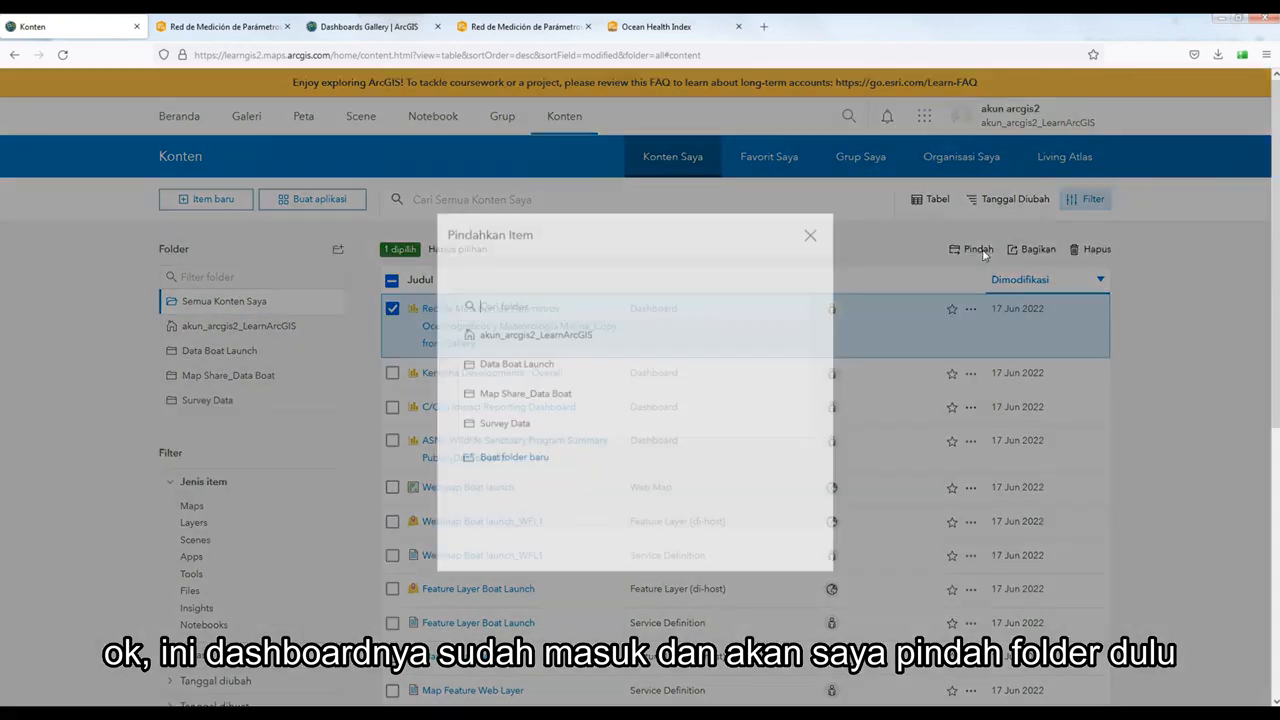
click(515, 360)
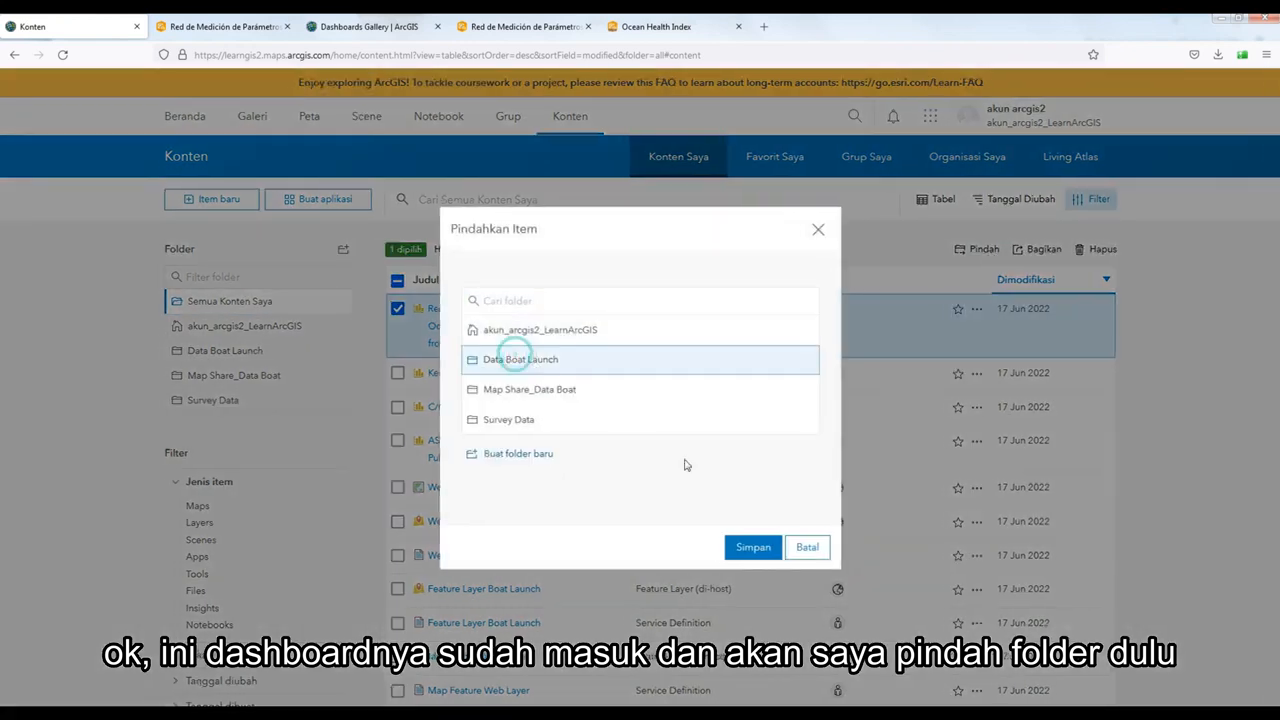
click(740, 548)
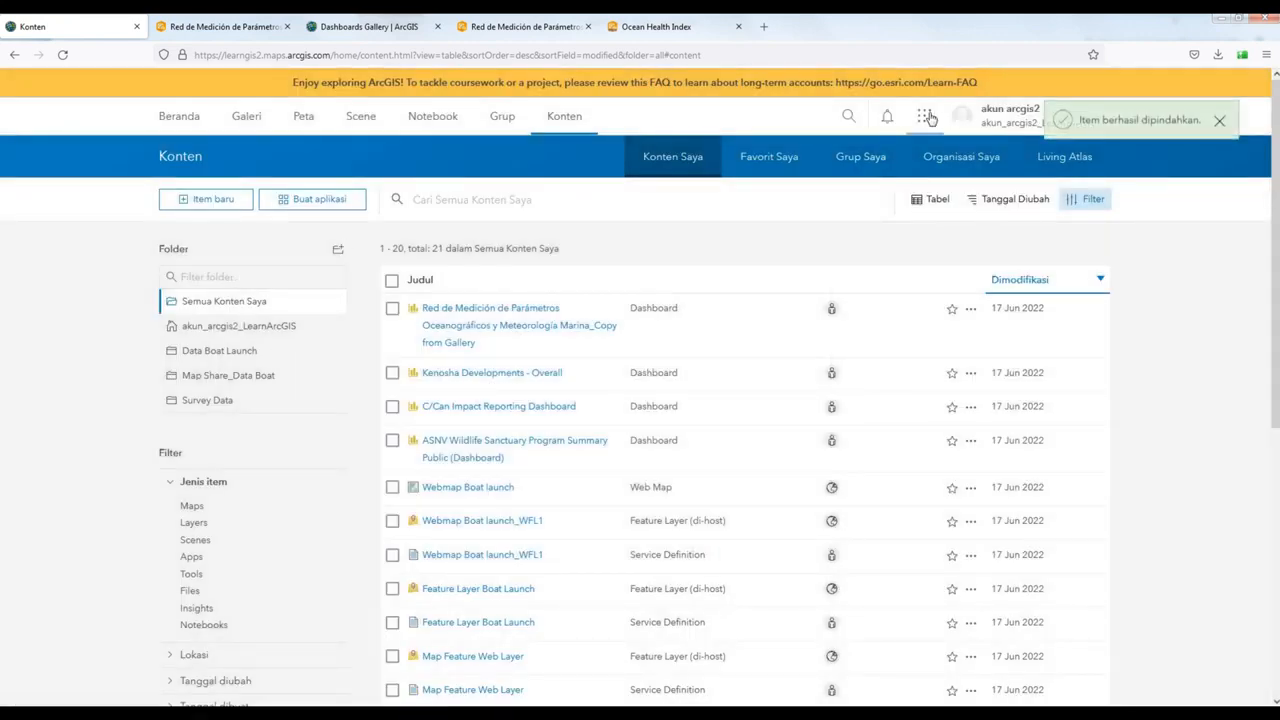
click(392, 309)
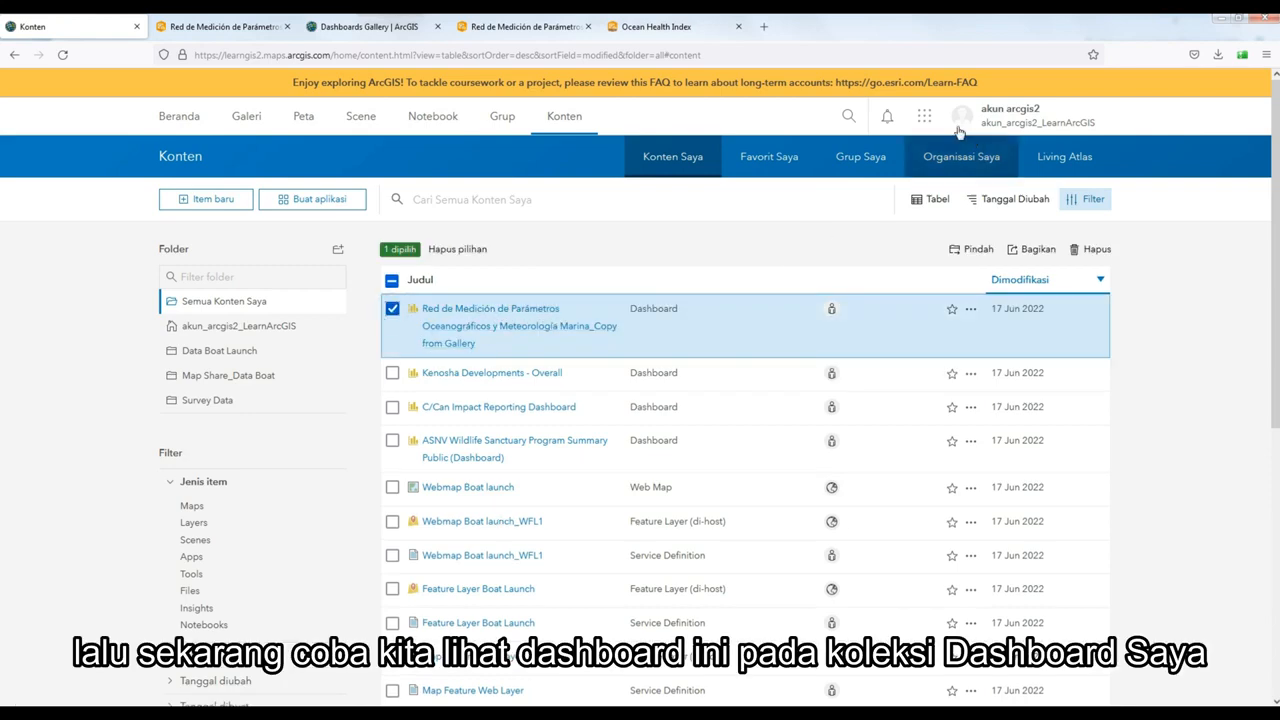
Open ArcGIS Dashboards from the content page and close the copied Red de Medición de Parámetros dashboard's editing page without saving.
click(928, 119)
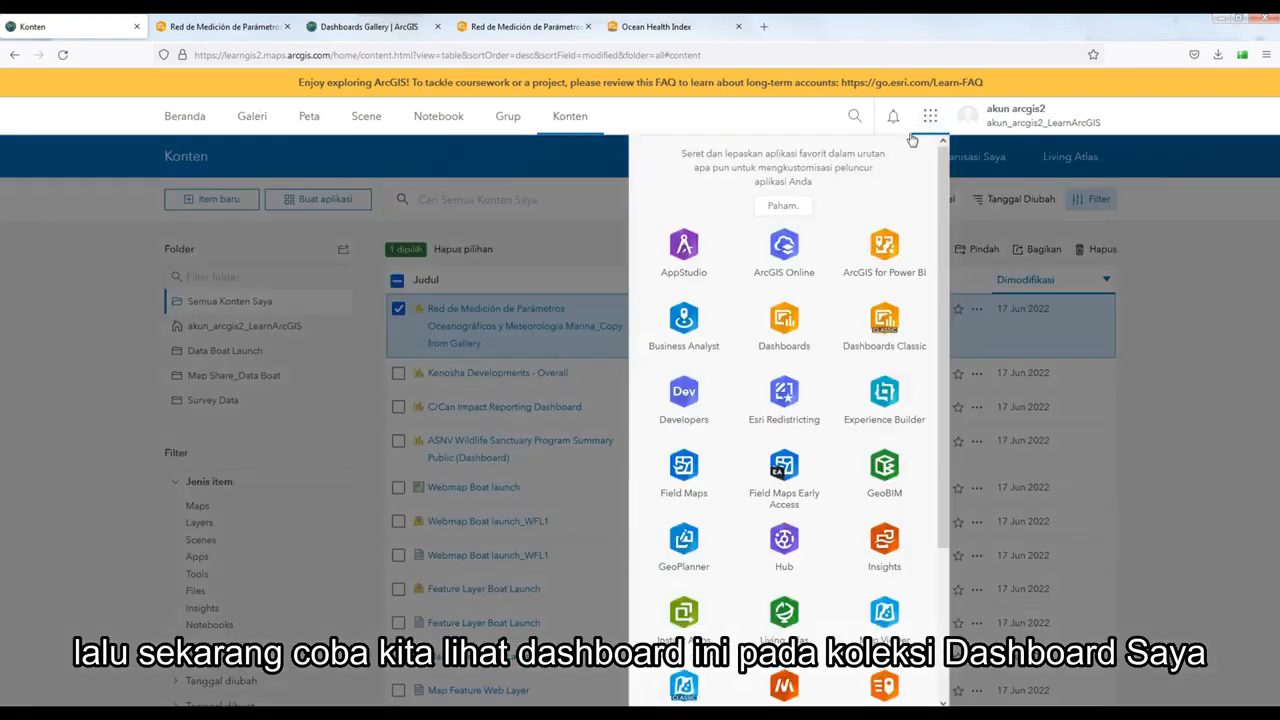
click(788, 322)
click(400, 27)
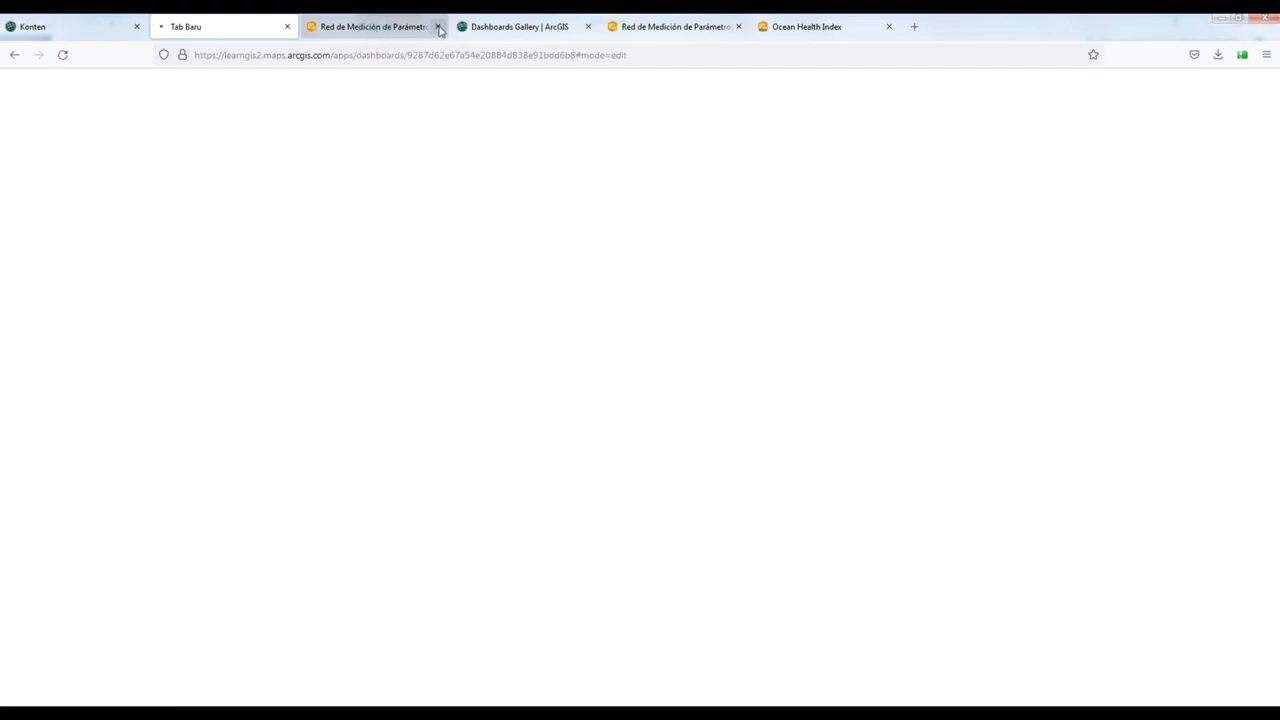
click(438, 27)
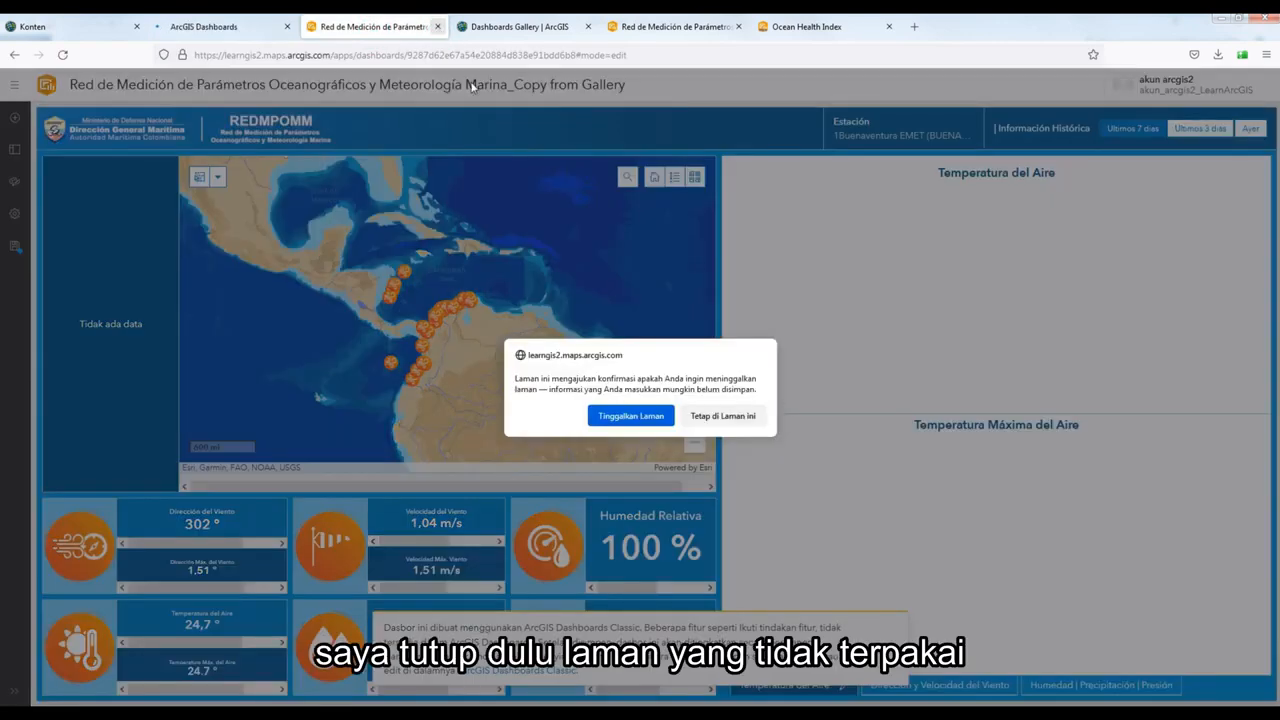
click(632, 416)
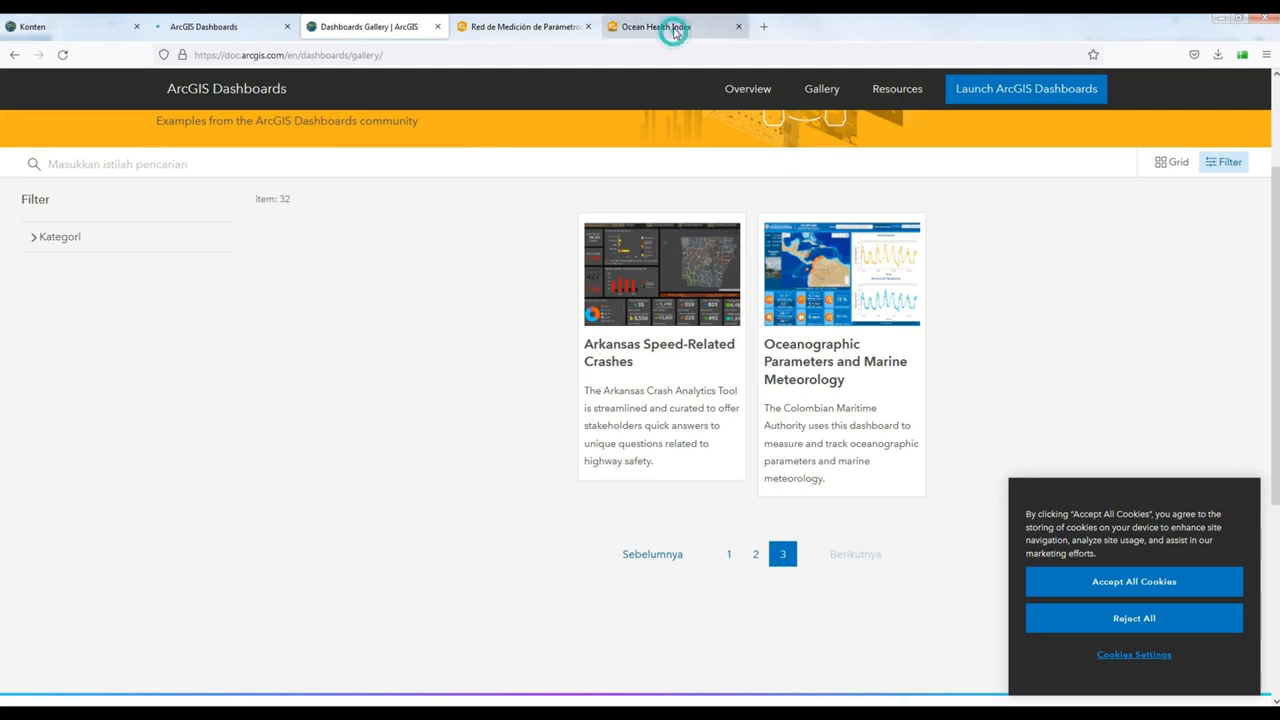
Copy the dashboard ID from the end of the gallery's Ocean Health Index dashboard URL.
click(670, 27)
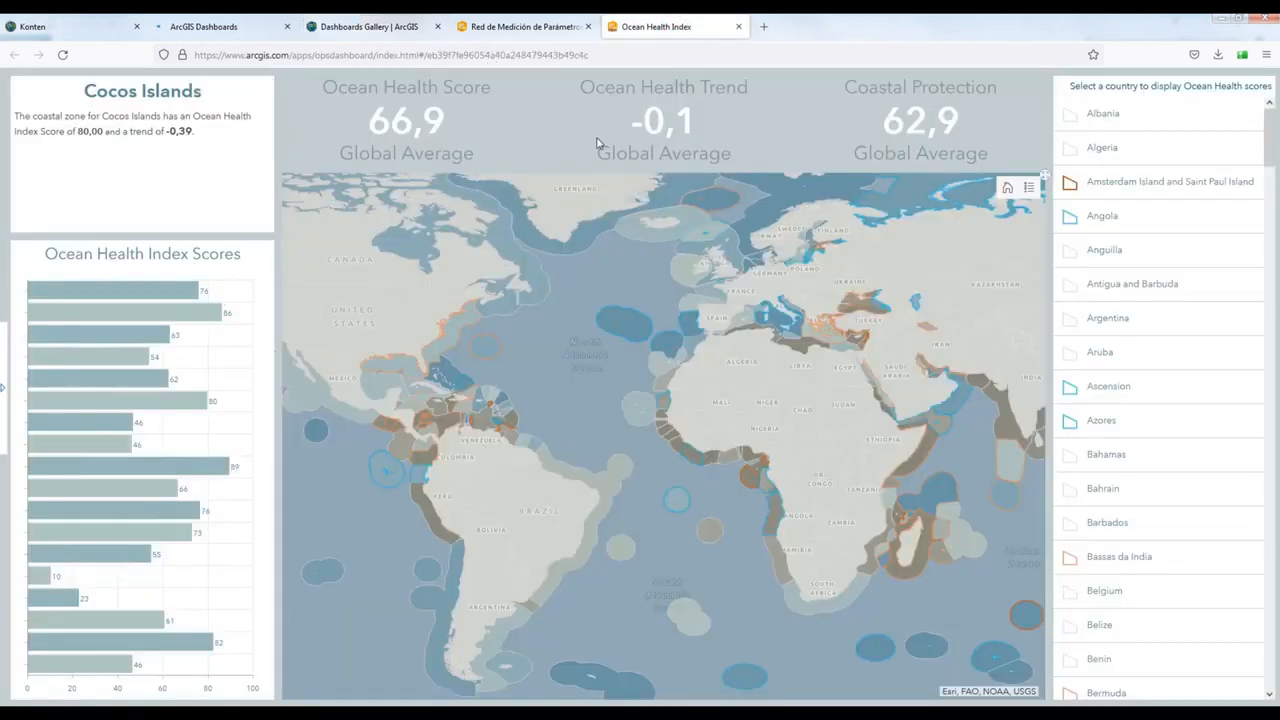
click(522, 50)
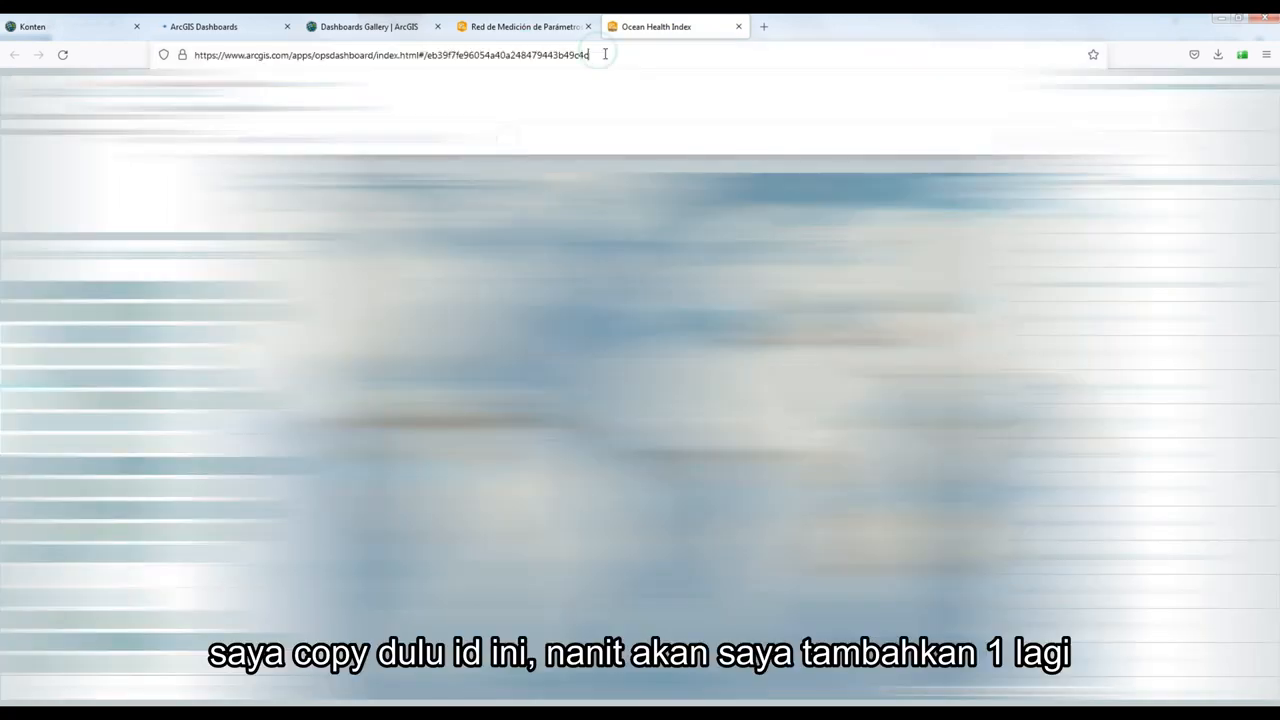
drag(589, 55, 437, 52)
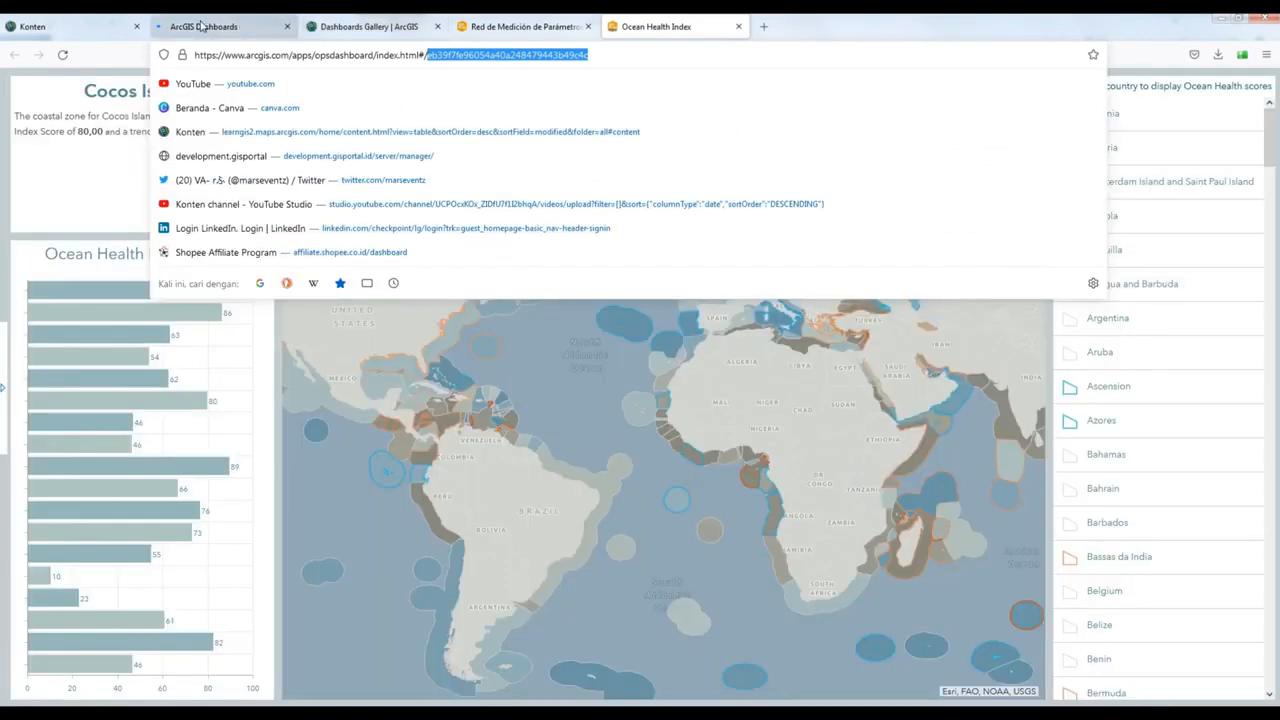
Check for the first copied dashboard on the ArcGIS Dashboards home page and start creating another dashboard.
click(201, 26)
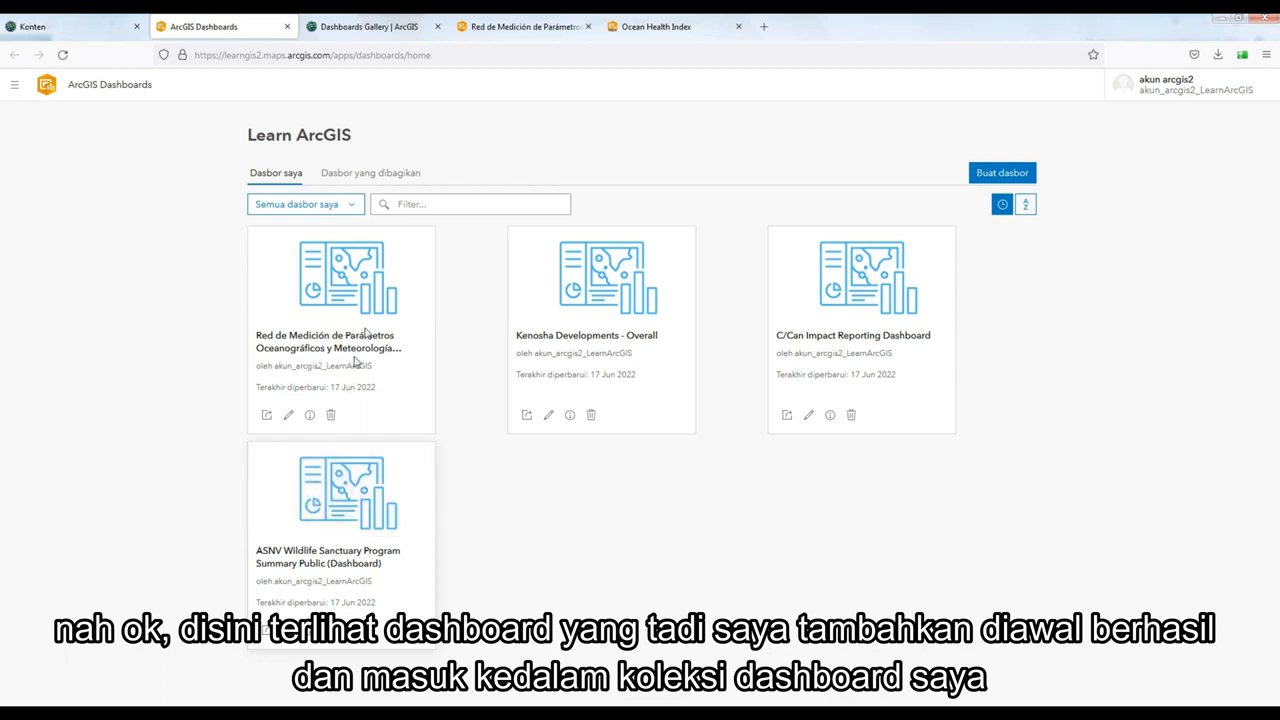
drag(322, 366, 355, 366)
click(461, 374)
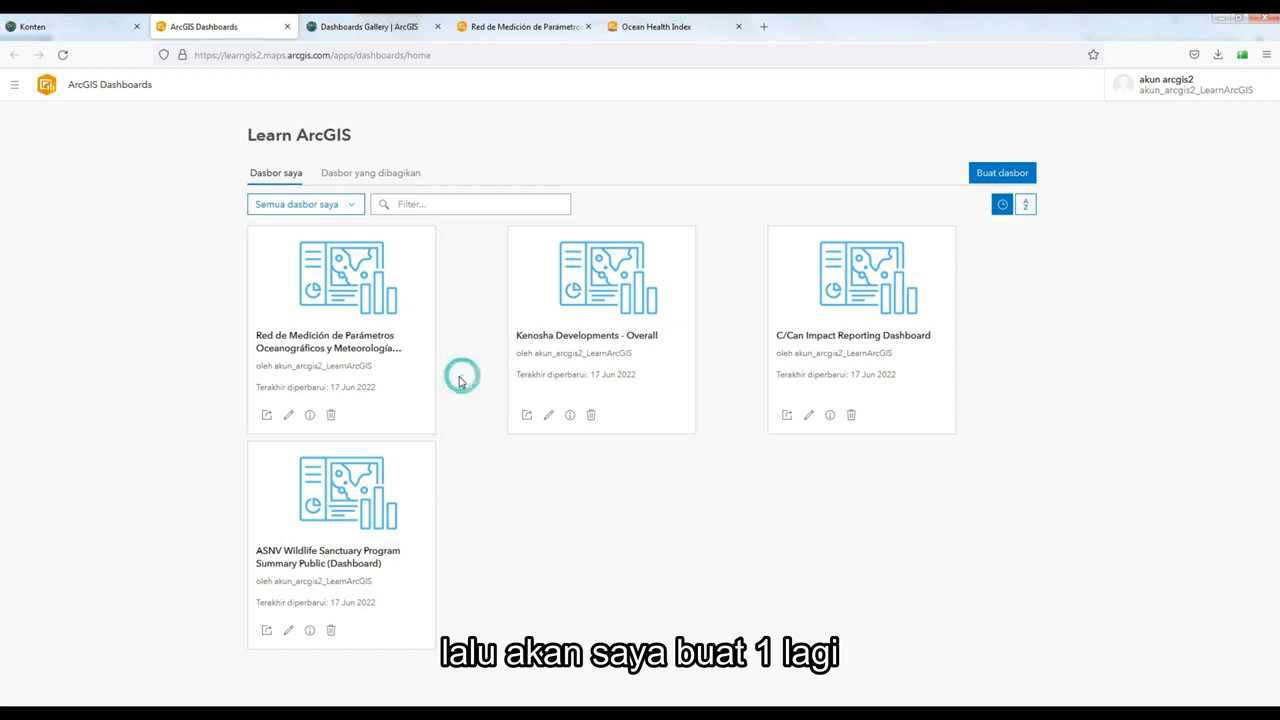
click(1006, 173)
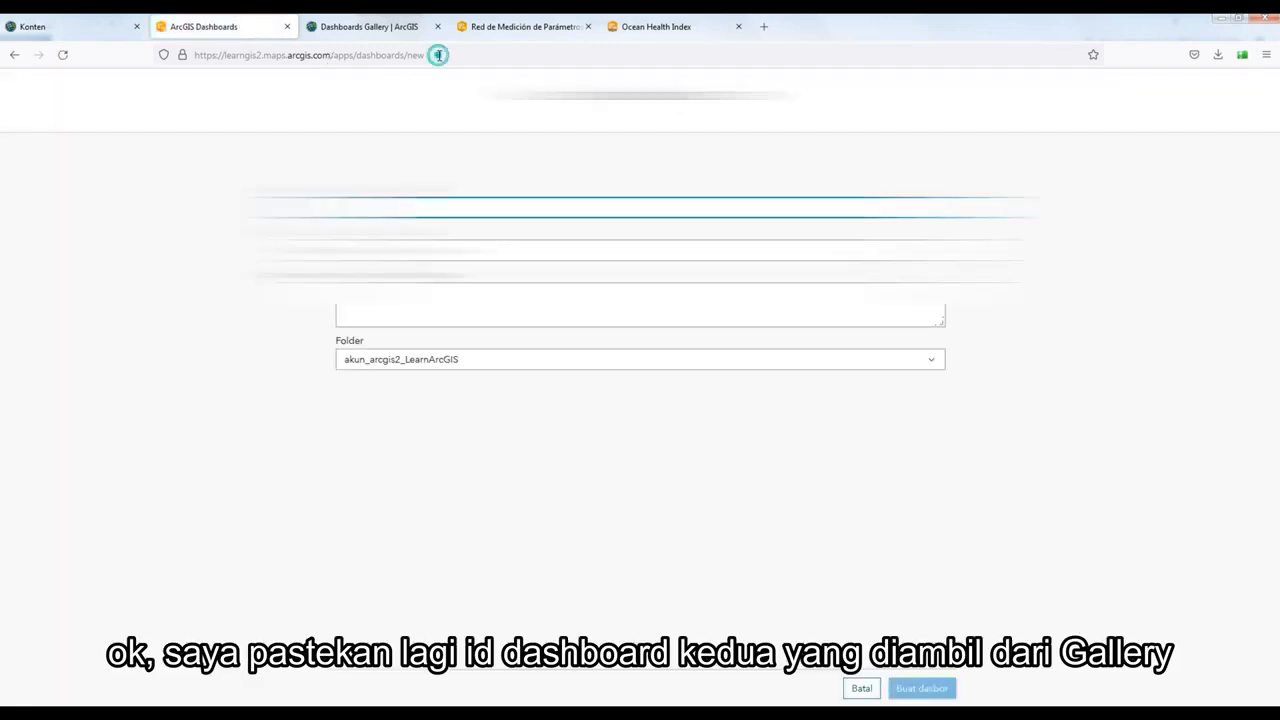
Append "#id=" and the copied Ocean Health Index dashboard ID to the new-dashboard page's URL and load it.
click(437, 54)
click(445, 54)
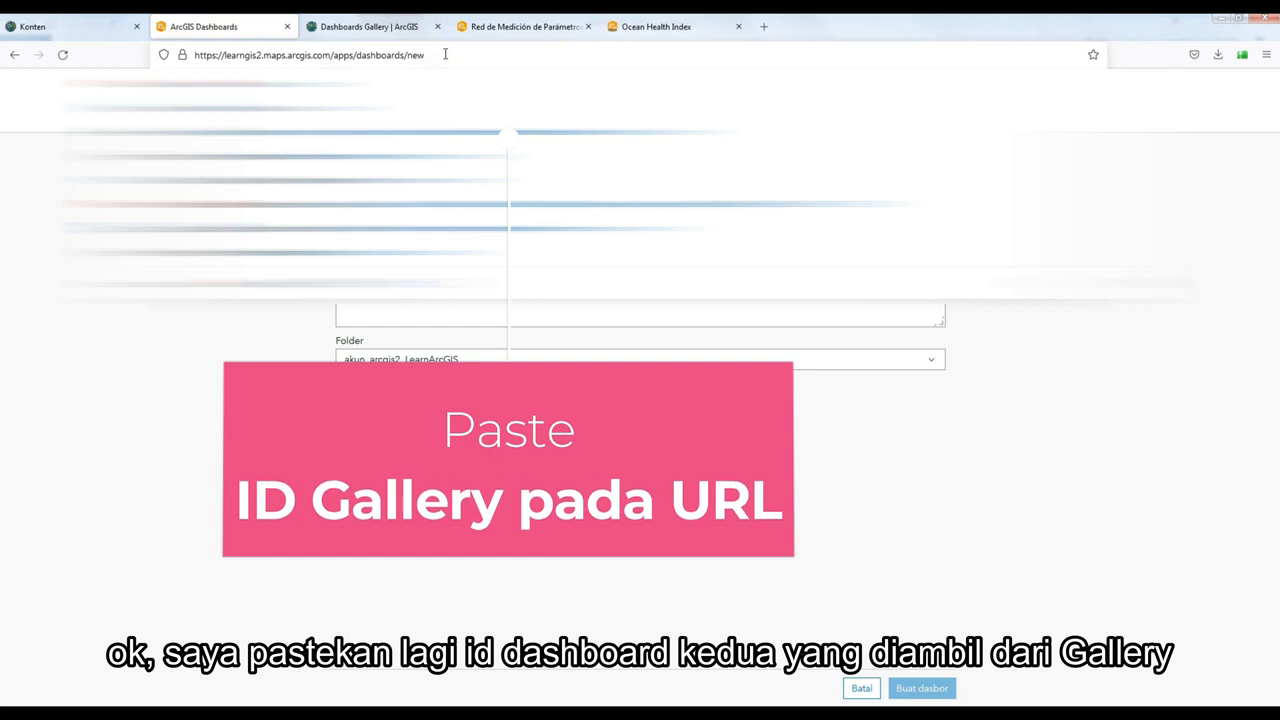
text(#id=)
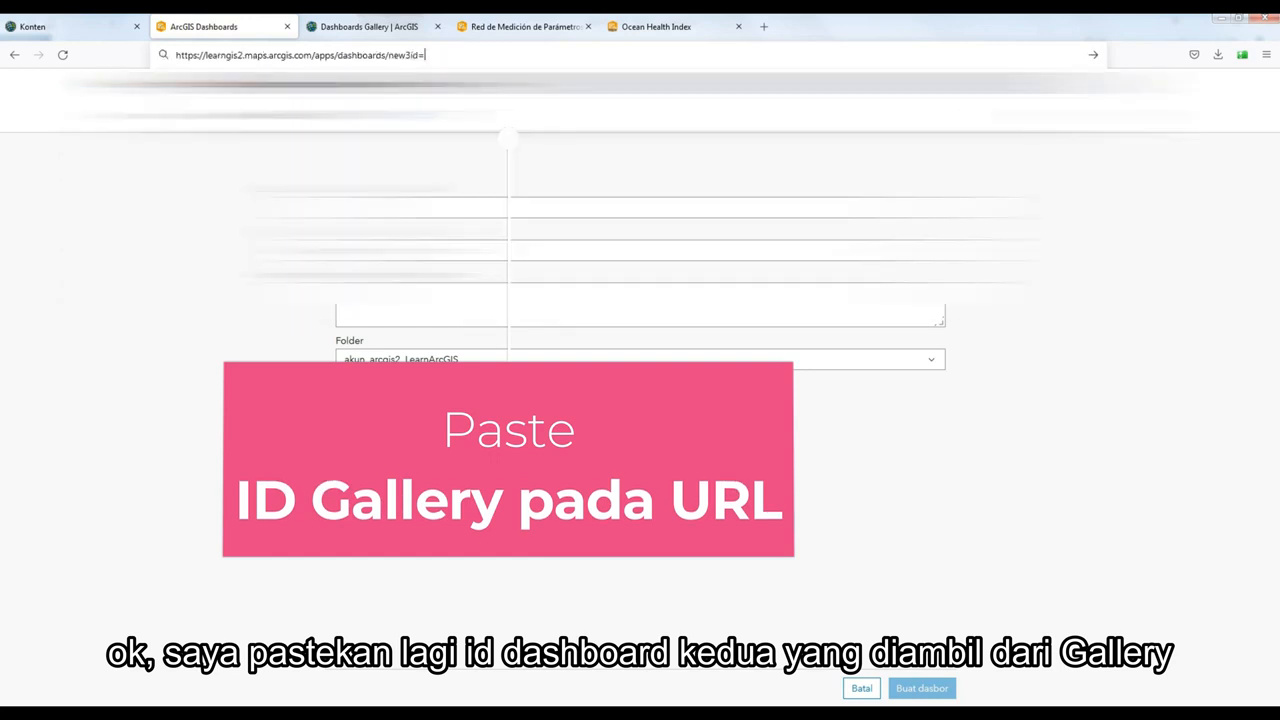
text(eb39f7fe96054a40a248479443b49c4c)
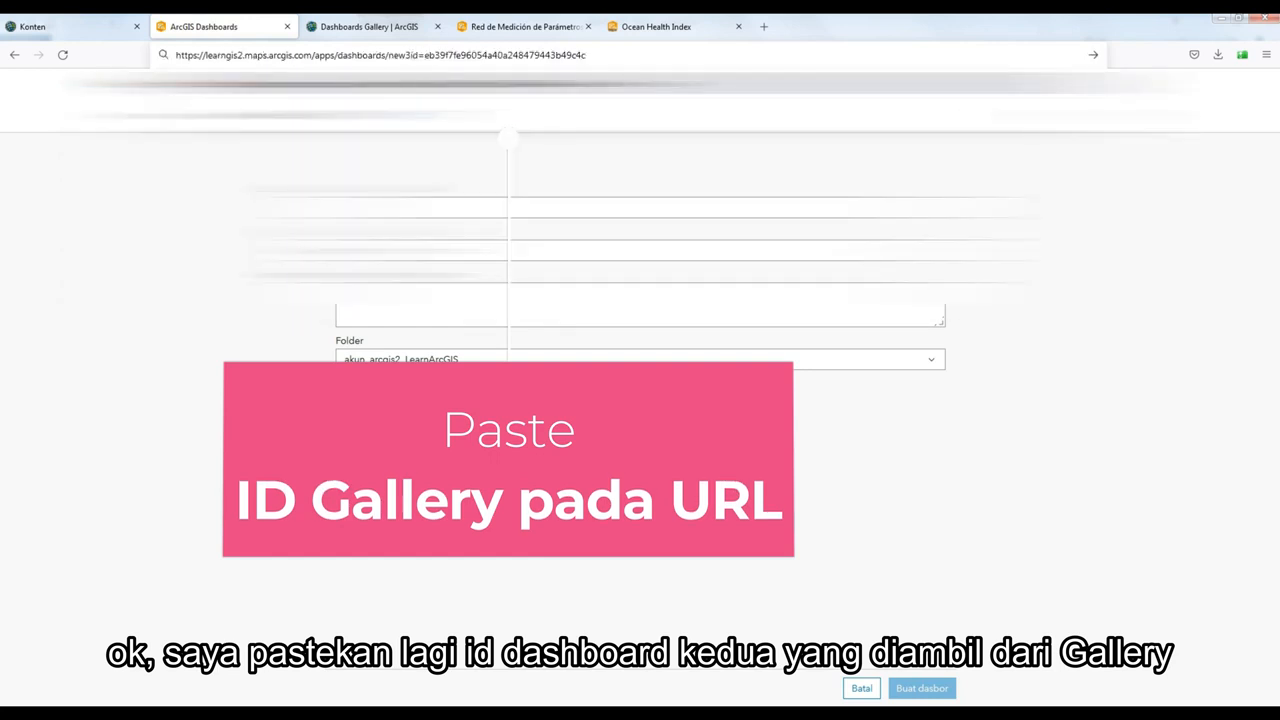
click(410, 56)
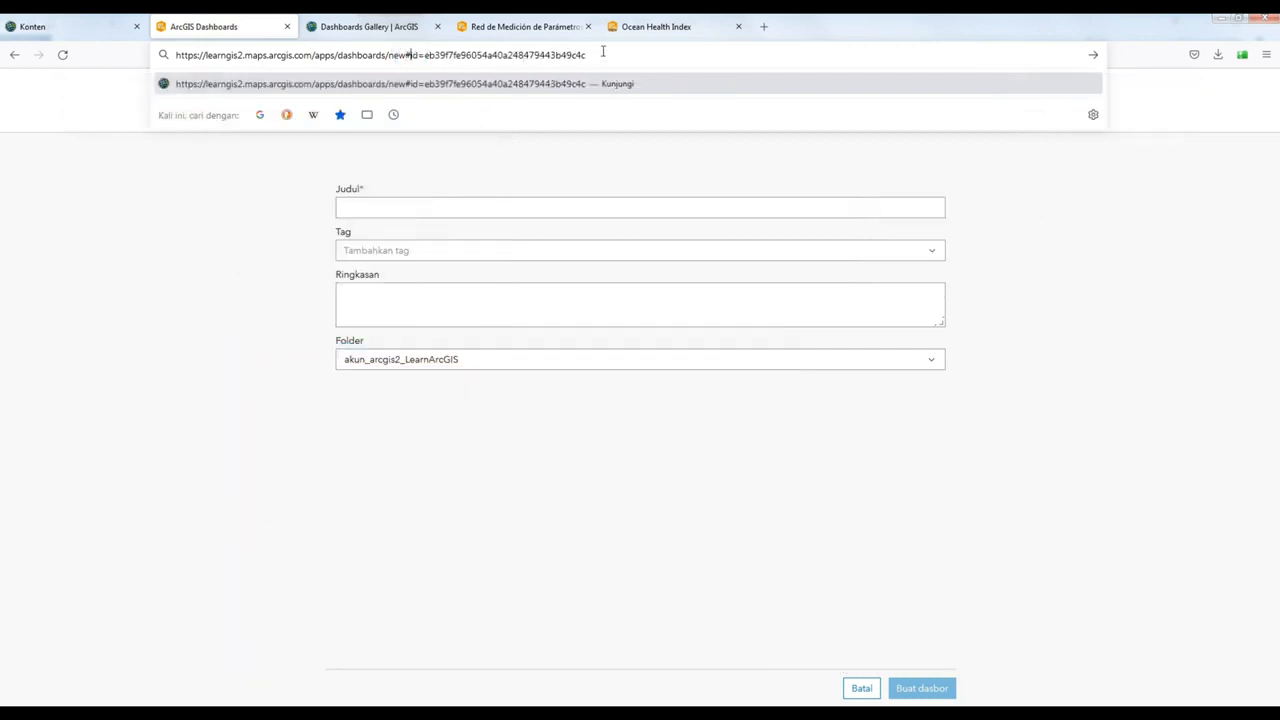
drag(603, 51, 409, 50)
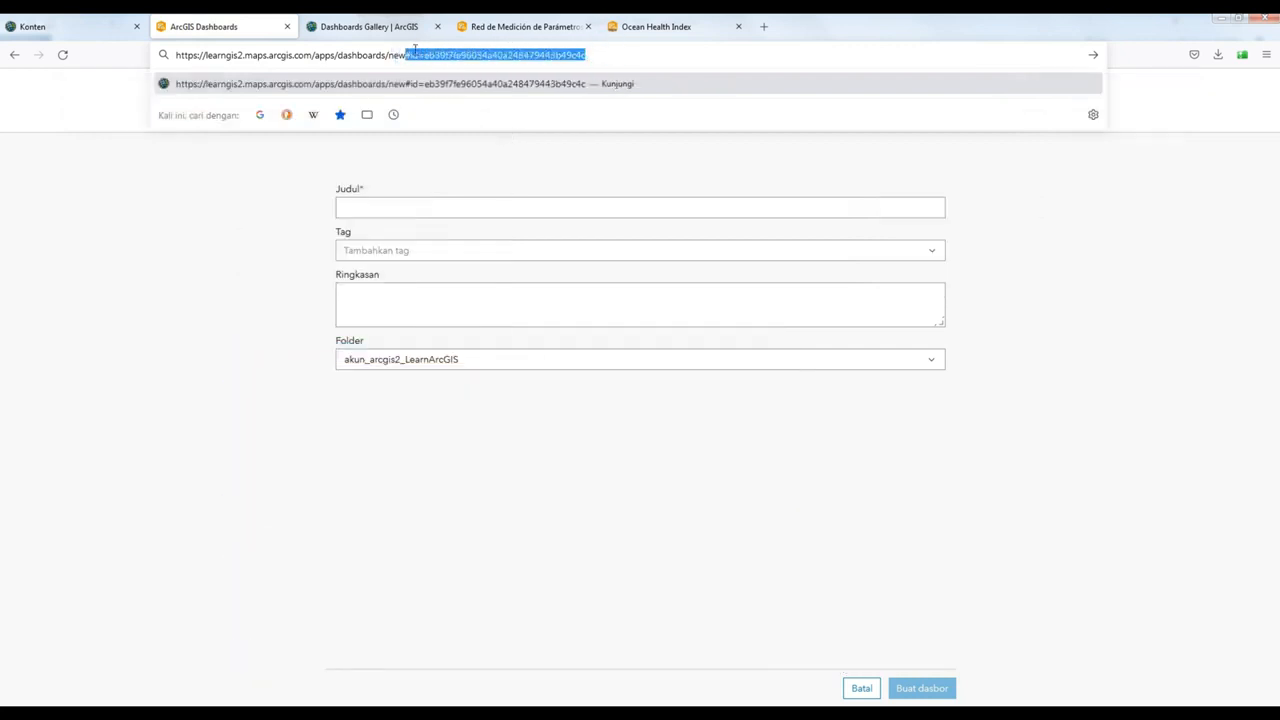
click(521, 55)
click(604, 54)
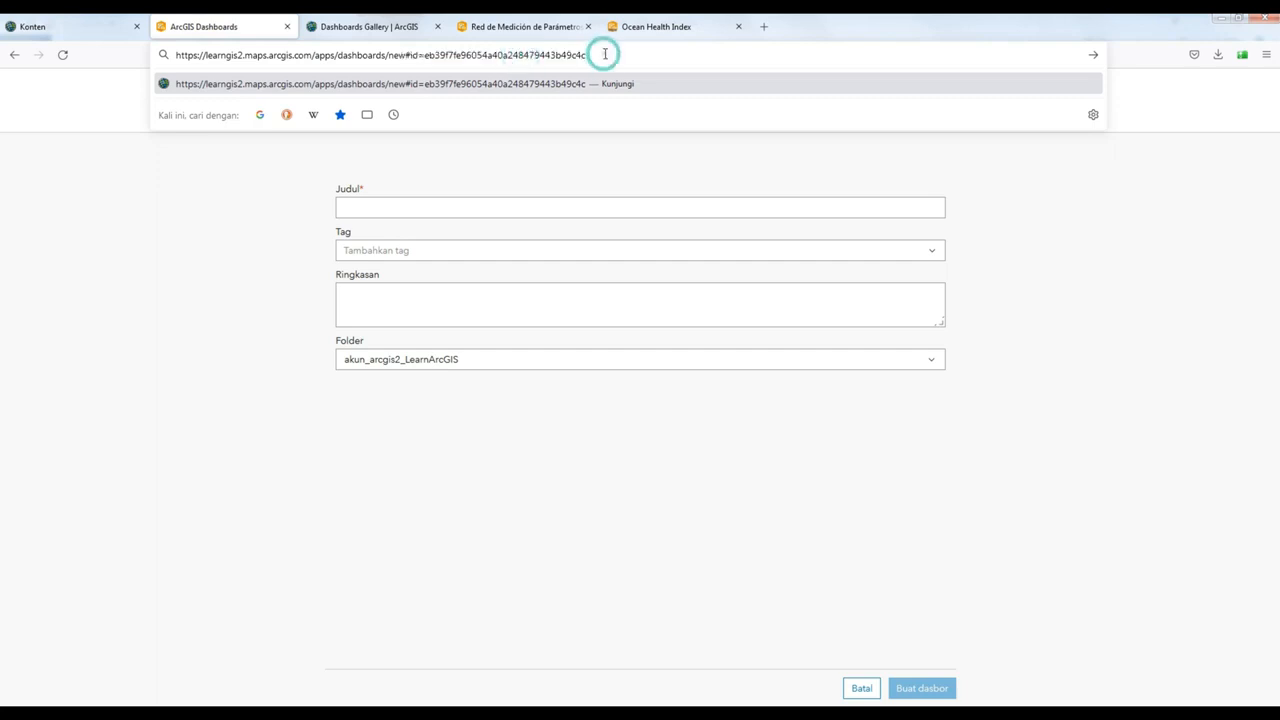
key(Return)
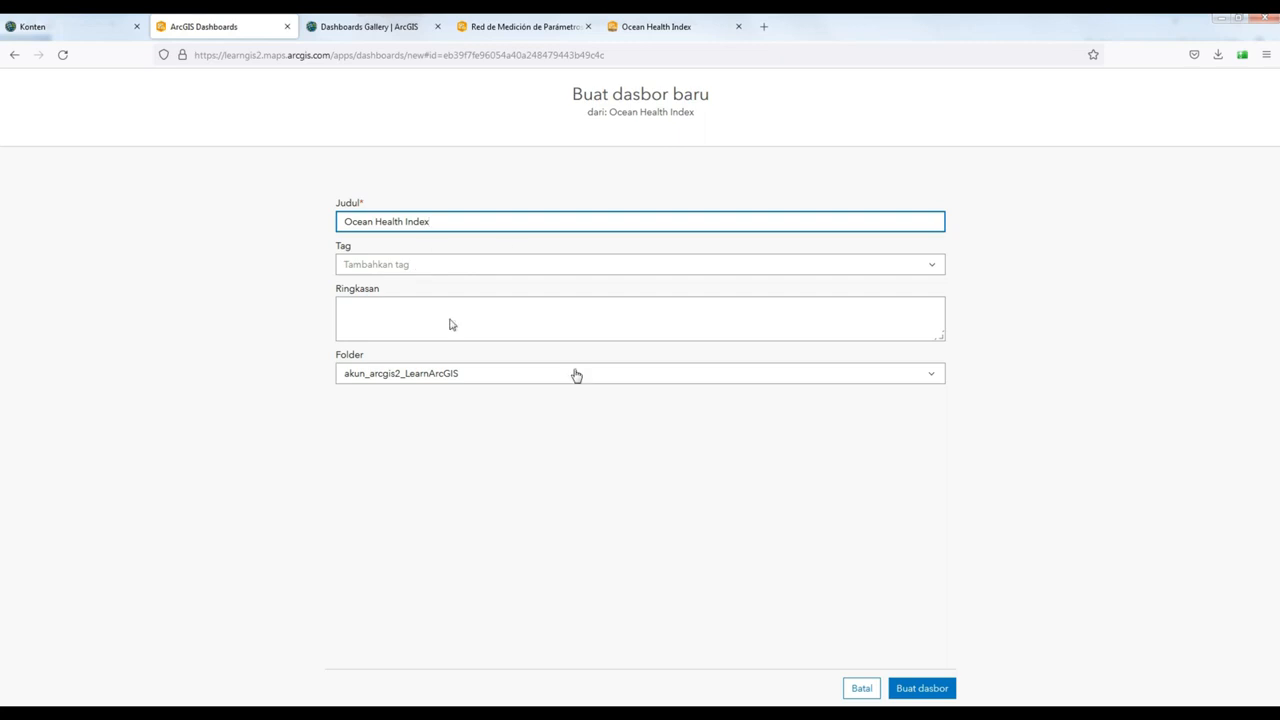
Set the folder to Data Boat Launch, title the dashboard "Ocean Health Index_Copy form Gallery", and create it.
click(931, 375)
click(931, 375)
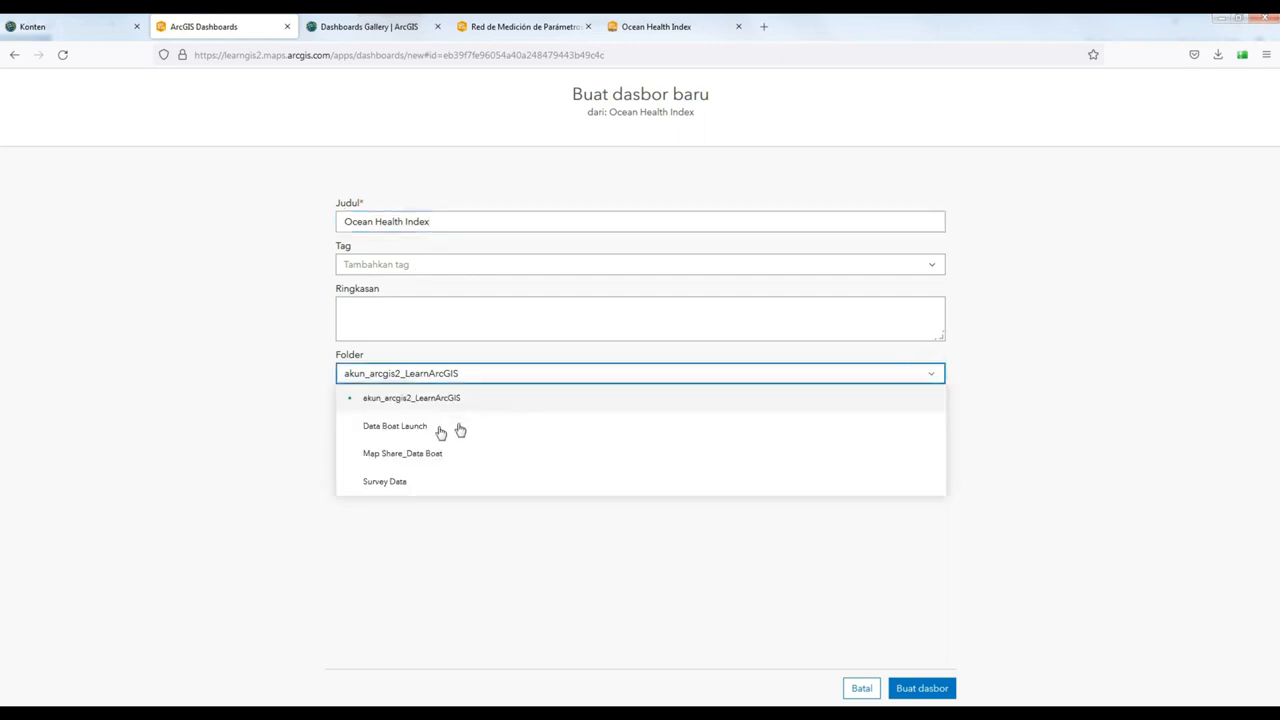
click(408, 427)
click(445, 219)
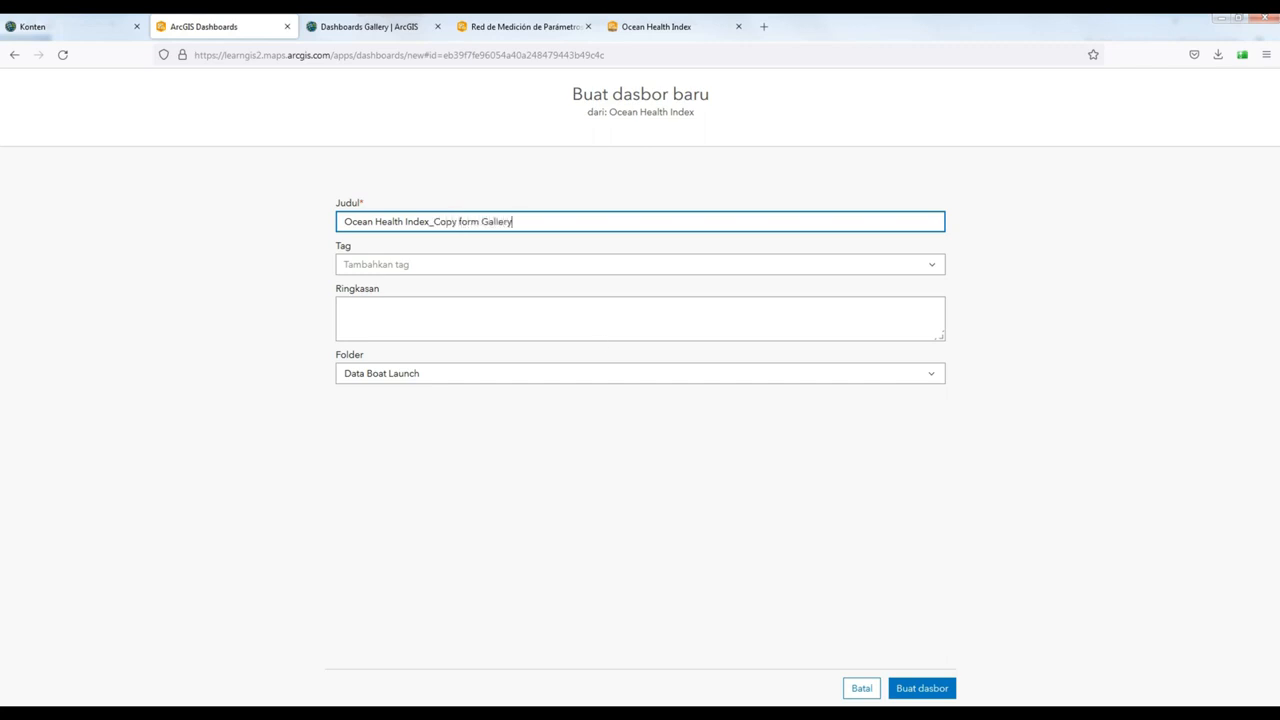
click(925, 693)
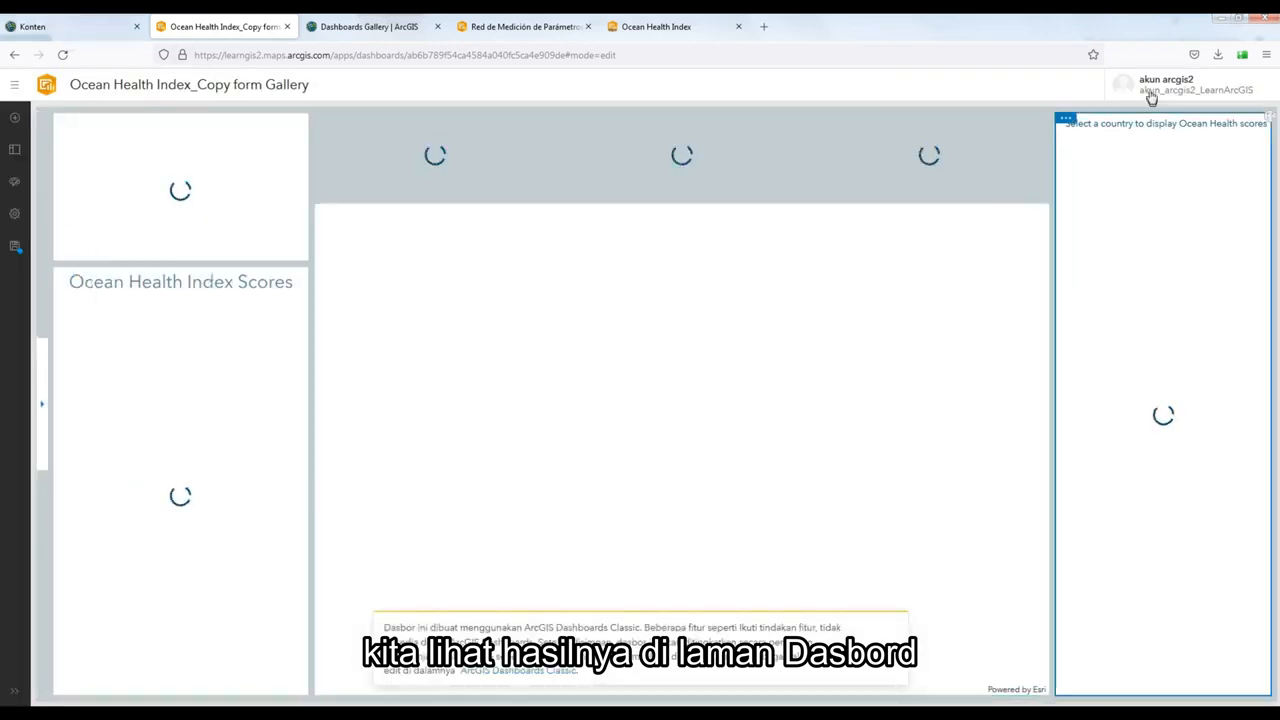
Return to the content page and open the ArcGIS Dashboards home page to view the saved dashboards.
click(77, 25)
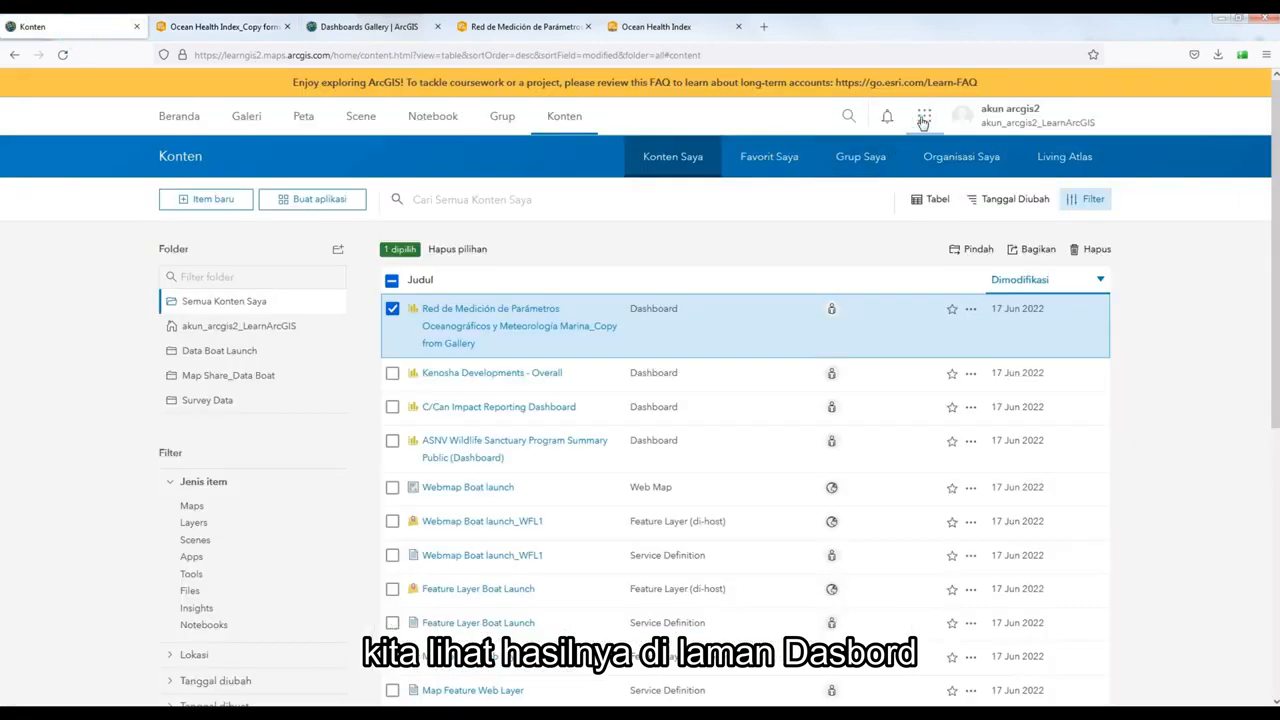
click(923, 118)
click(797, 333)
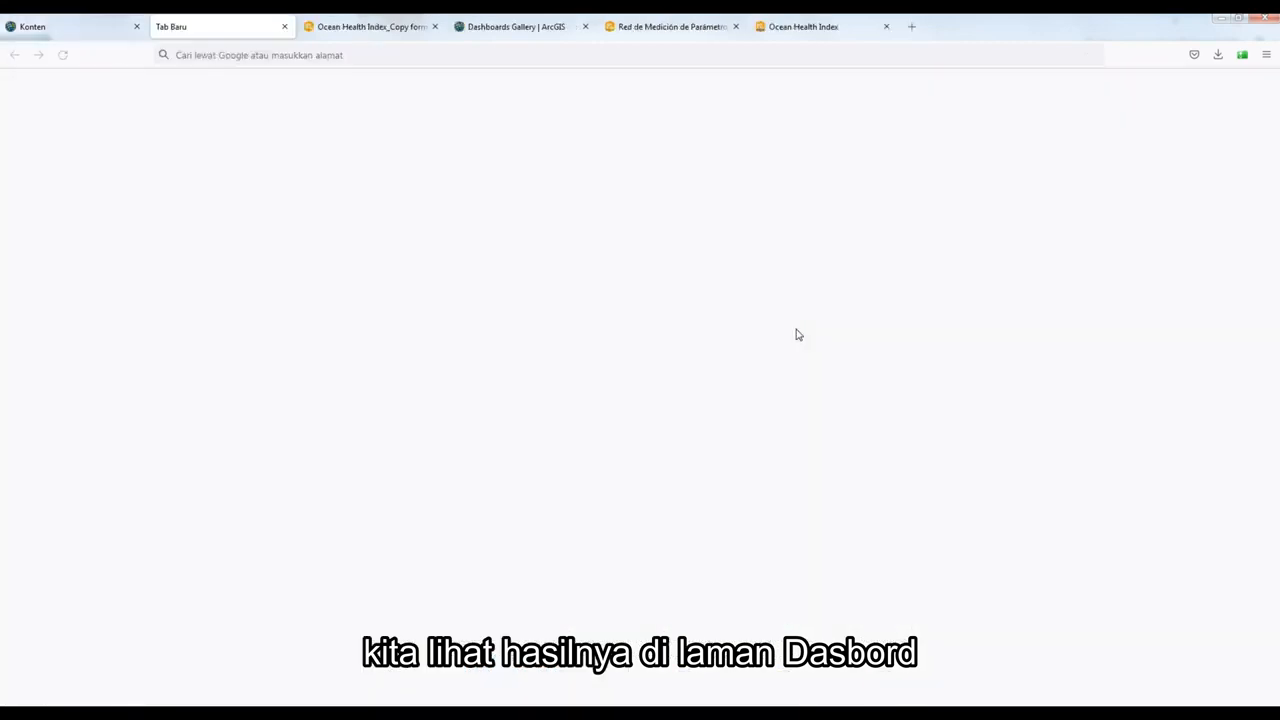